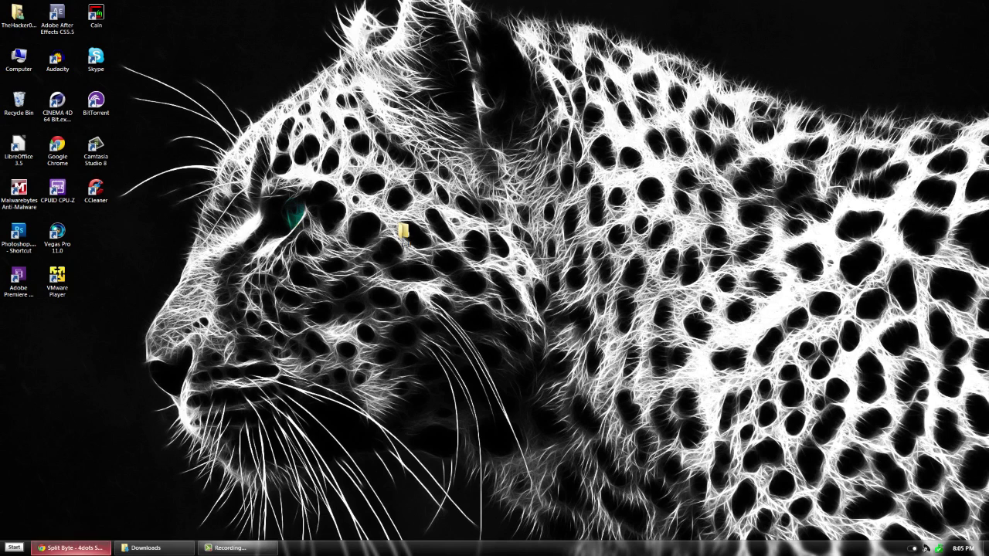
Switch to Chrome and review the feature list on the Split Byte download page.
{"action": "left_click", "coordinate": [71, 548]}
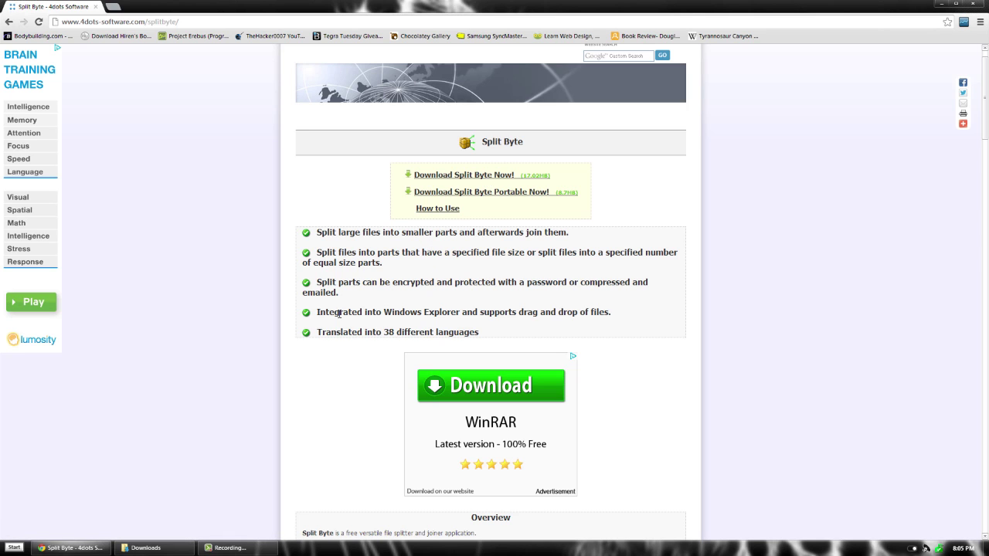
{"action": "left_click_drag", "start_coordinate": [338, 312], "coordinate": [631, 317]}
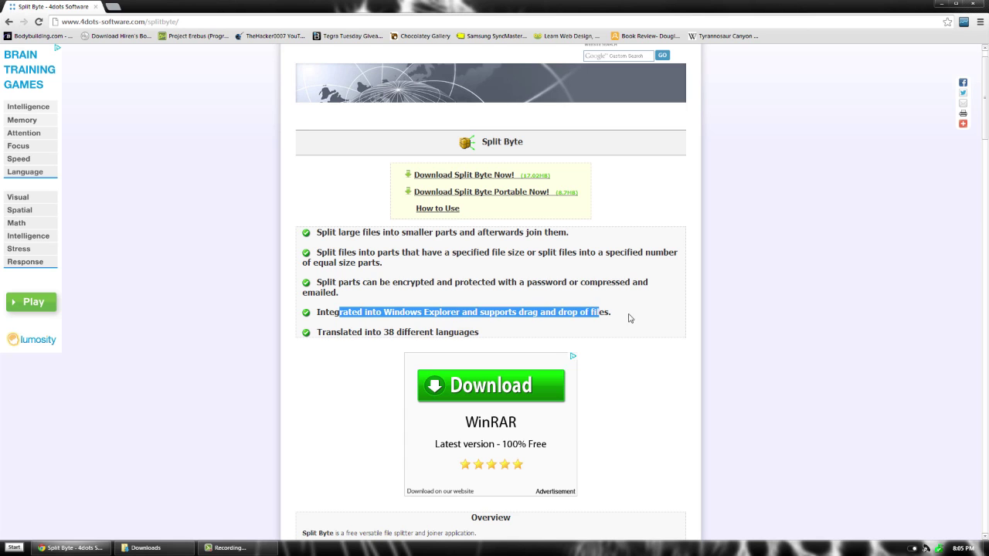
{"action": "left_click", "coordinate": [631, 317]}
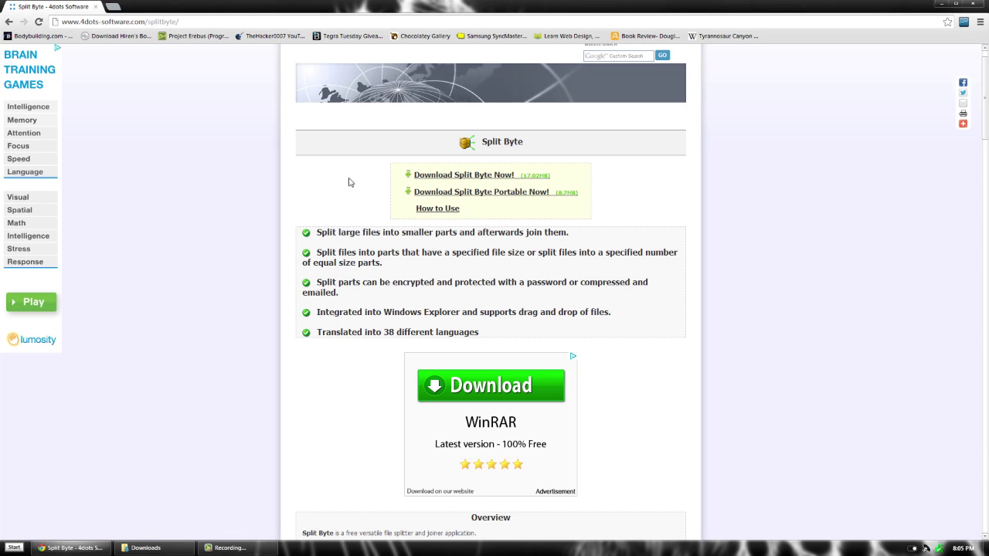
{"action": "left_click", "coordinate": [941, 4]}
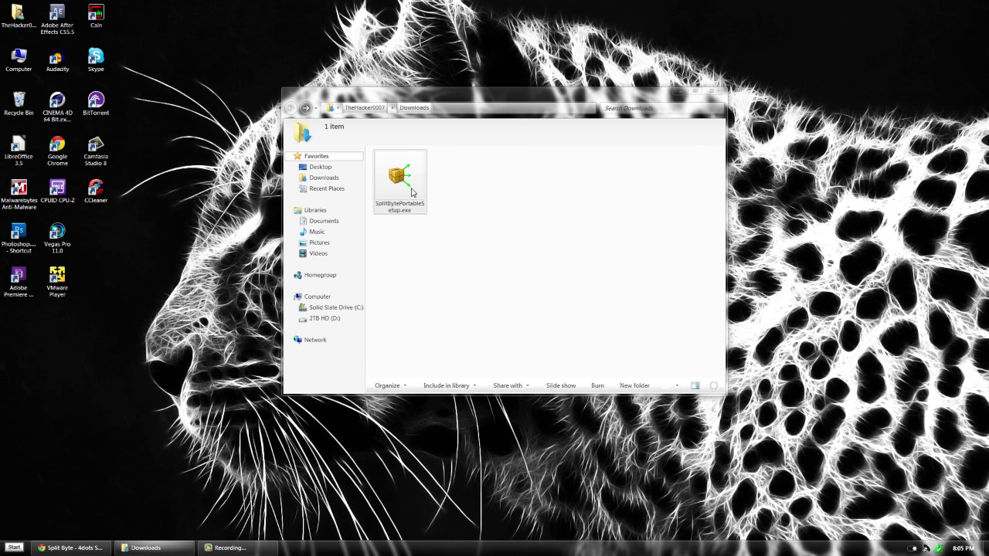
Run SplitBytePortableSetup.exe from the Downloads folder, close the folder window and accept the license agreement.
{"action": "double_click", "coordinate": [412, 192]}
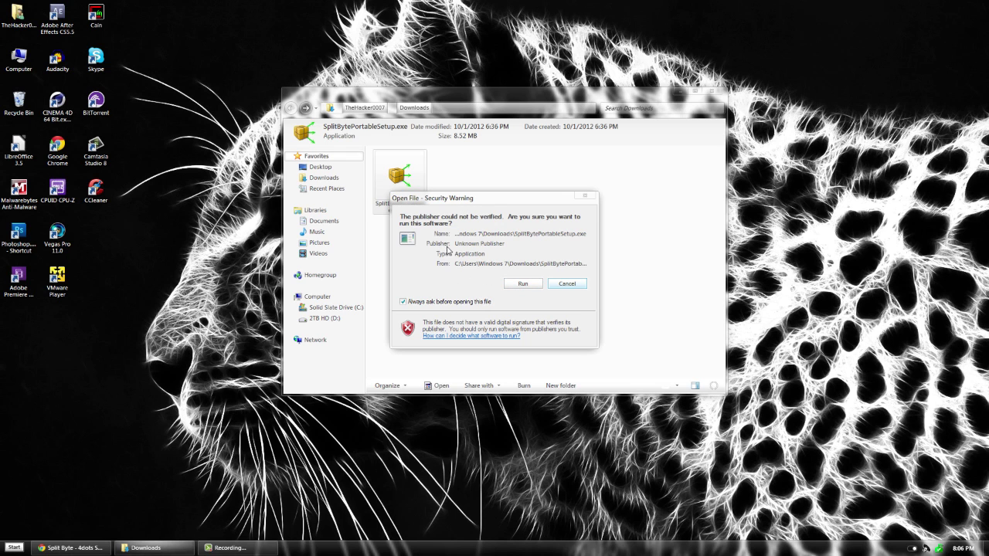
{"action": "left_click", "coordinate": [525, 284]}
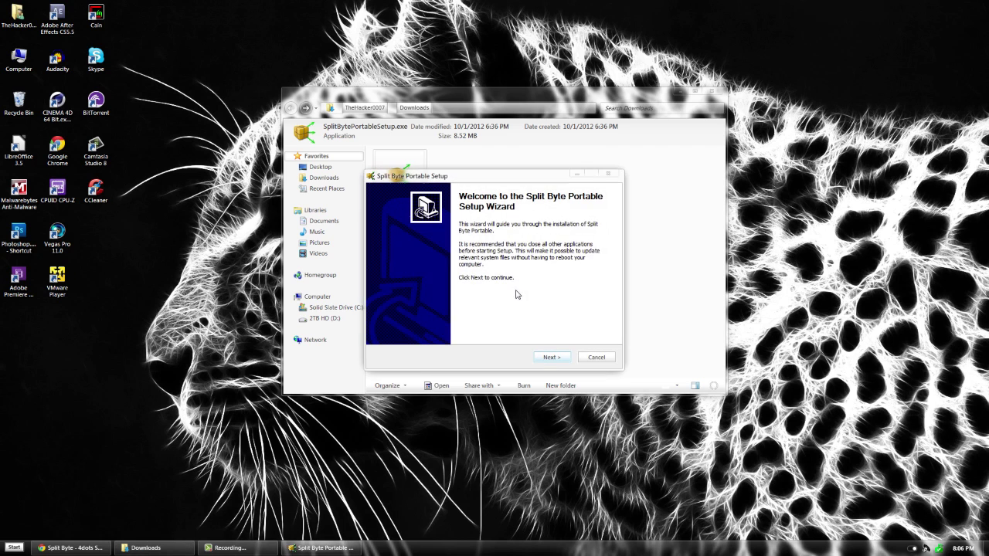
{"action": "left_click", "coordinate": [712, 92]}
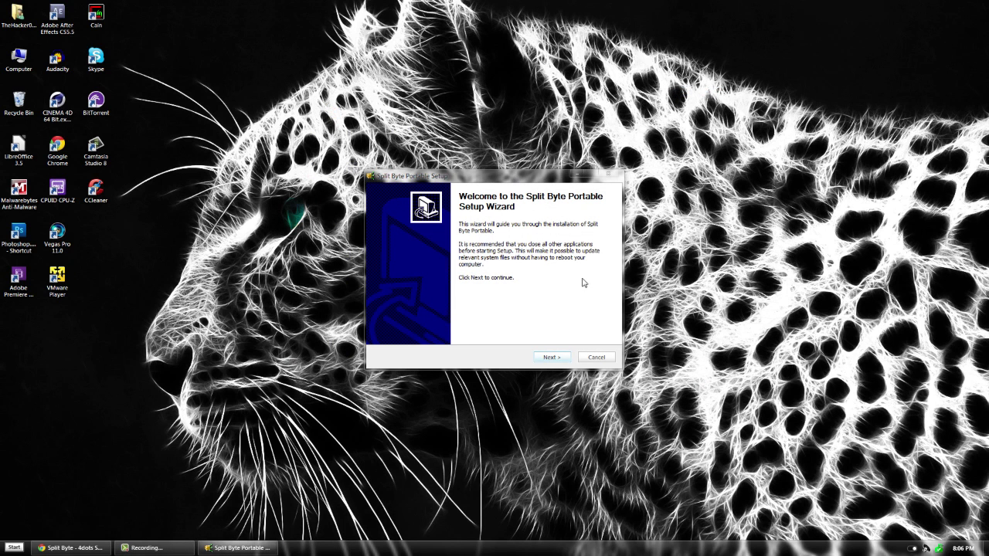
{"action": "left_click", "coordinate": [555, 359]}
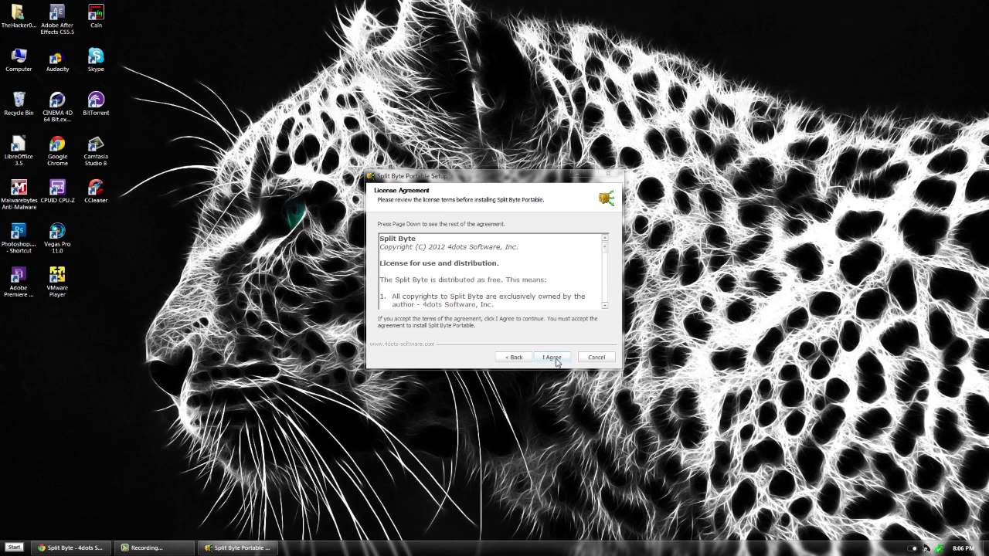
{"action": "left_click", "coordinate": [553, 360]}
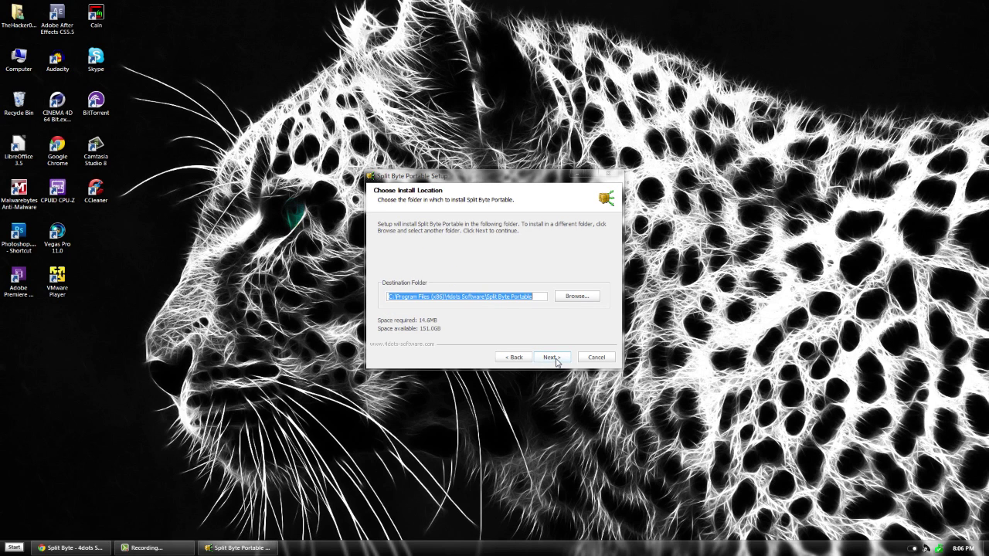
Create a new desktop folder named Split Byte and use it as the location for installing Split Byte Portable.
{"action": "left_click", "coordinate": [576, 301]}
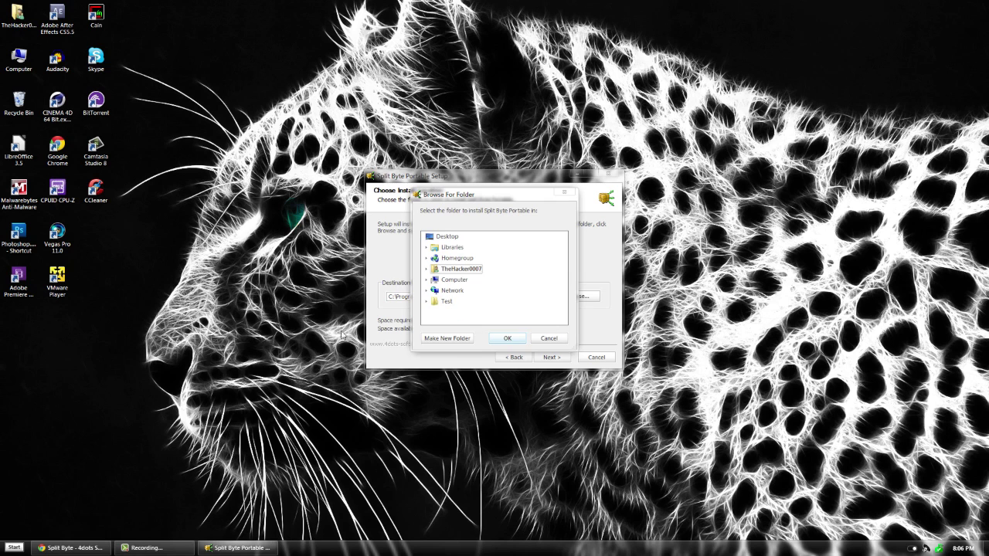
{"action": "left_click", "coordinate": [447, 342]}
{"action": "key", "text": "BackSpace"}
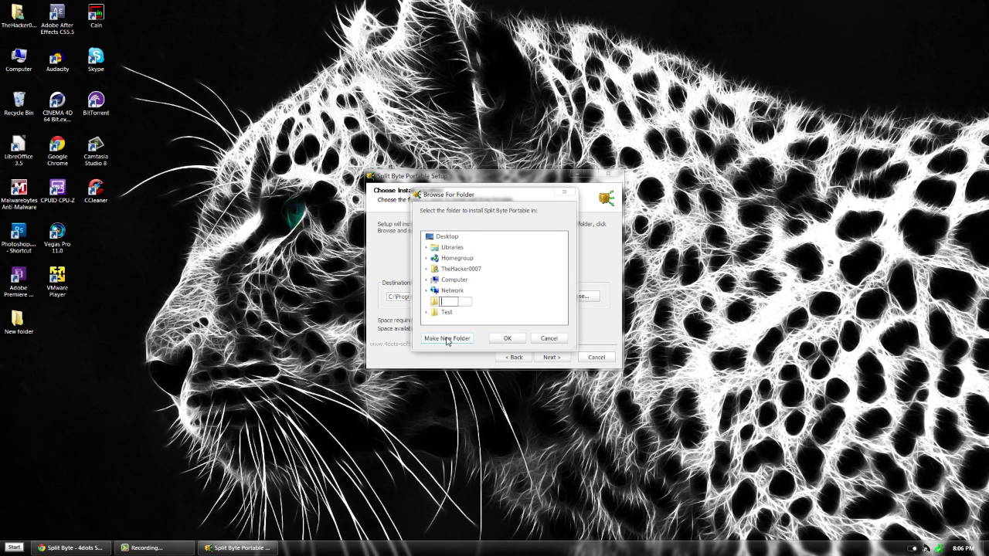
{"action": "type", "text": "Split Byte"}
{"action": "key", "text": "BackSpace"}
{"action": "key", "text": "BackSpace"}
{"action": "type", "text": "te"}
{"action": "key", "text": "Return"}
{"action": "left_click", "coordinate": [501, 340]}
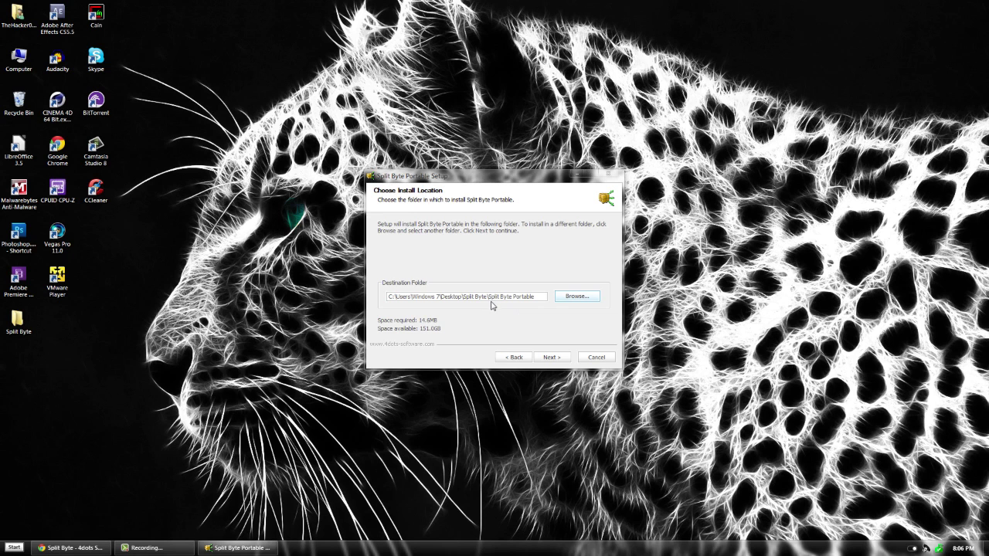
{"action": "left_click", "coordinate": [545, 360]}
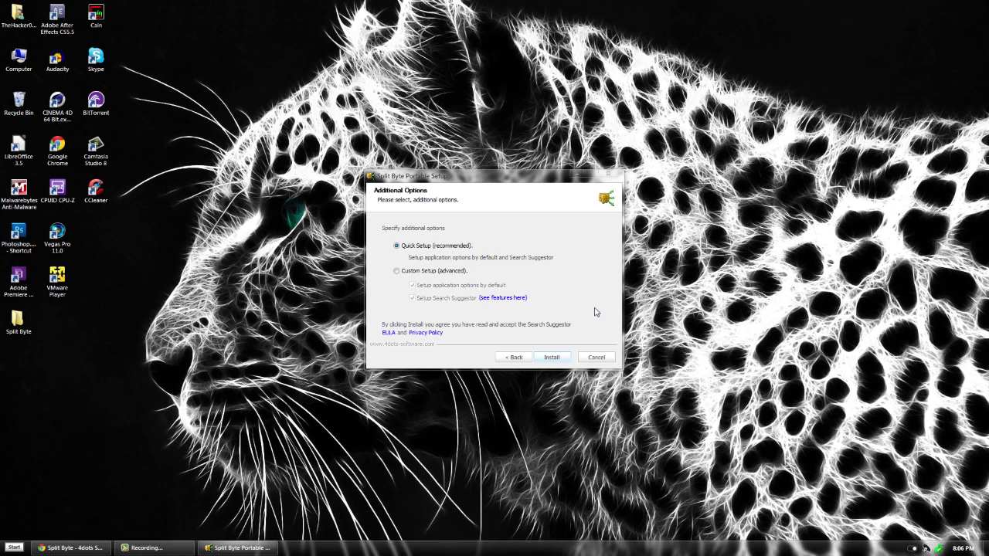
Choose Custom Setup, exclude the Search Suggestor and start the installation.
{"action": "left_click", "coordinate": [451, 276]}
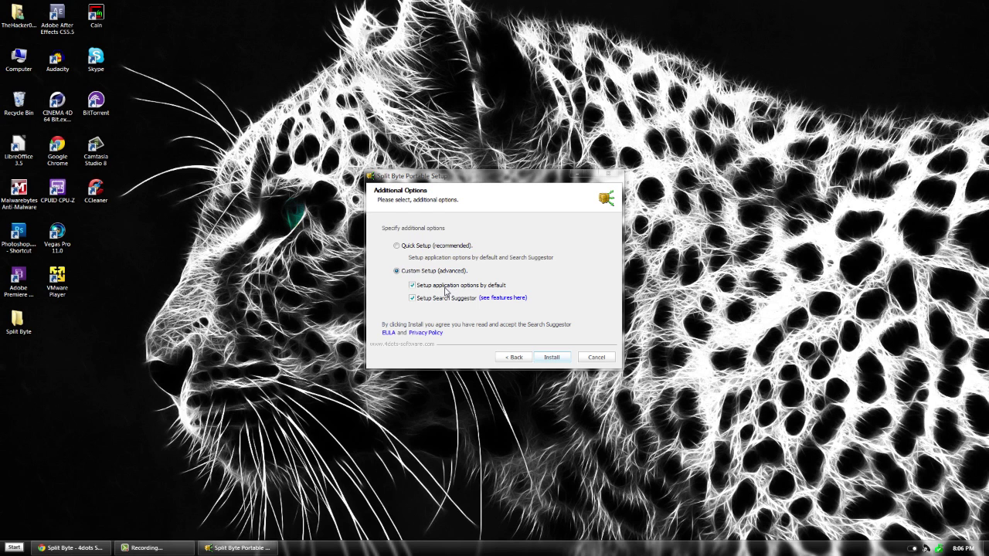
{"action": "left_click", "coordinate": [443, 299]}
{"action": "left_click", "coordinate": [552, 358]}
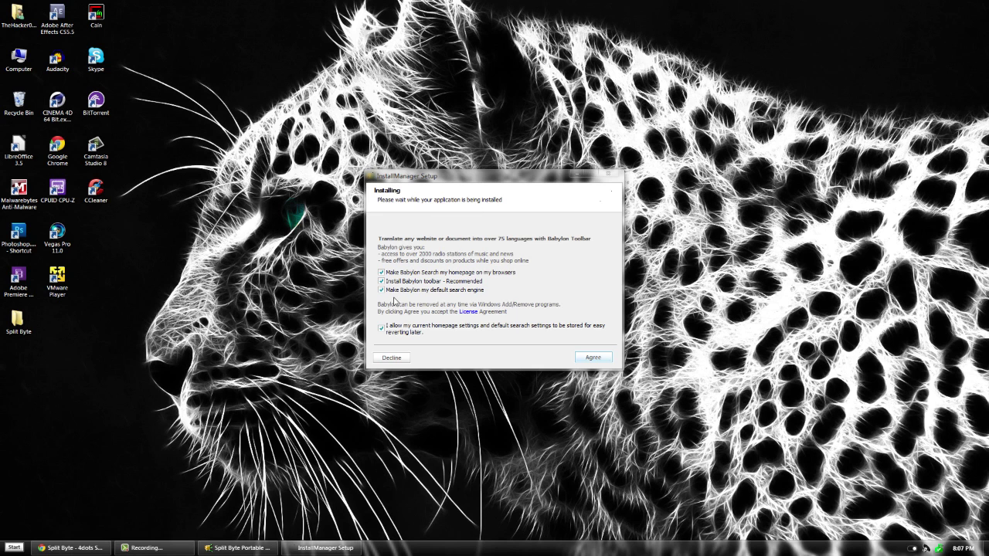
Deselect the Babylon homepage, toolbar and search engine options, decline the offer and finish the setup wizard.
{"action": "left_click", "coordinate": [381, 273]}
{"action": "left_click", "coordinate": [381, 282]}
{"action": "left_click", "coordinate": [381, 290]}
{"action": "left_click", "coordinate": [392, 357]}
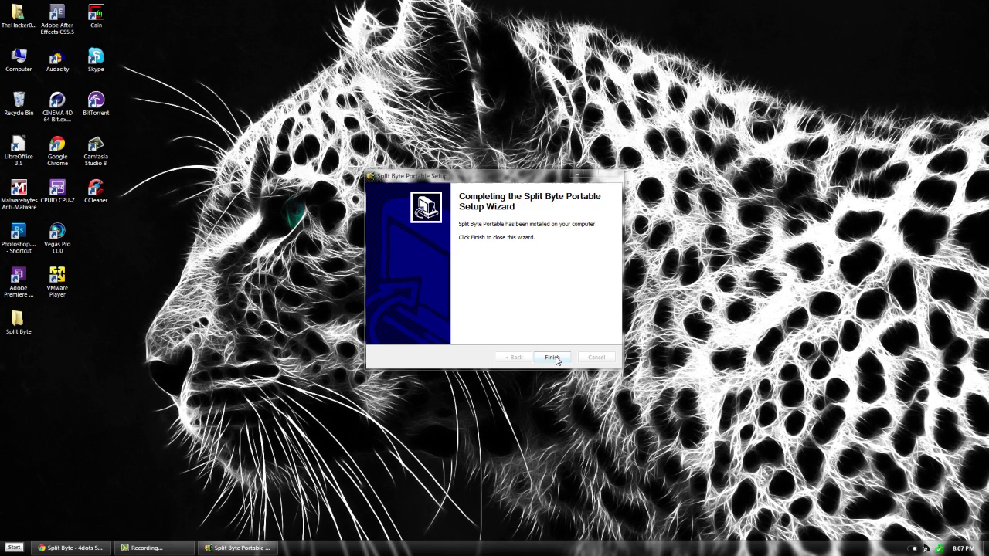
{"action": "left_click", "coordinate": [556, 358]}
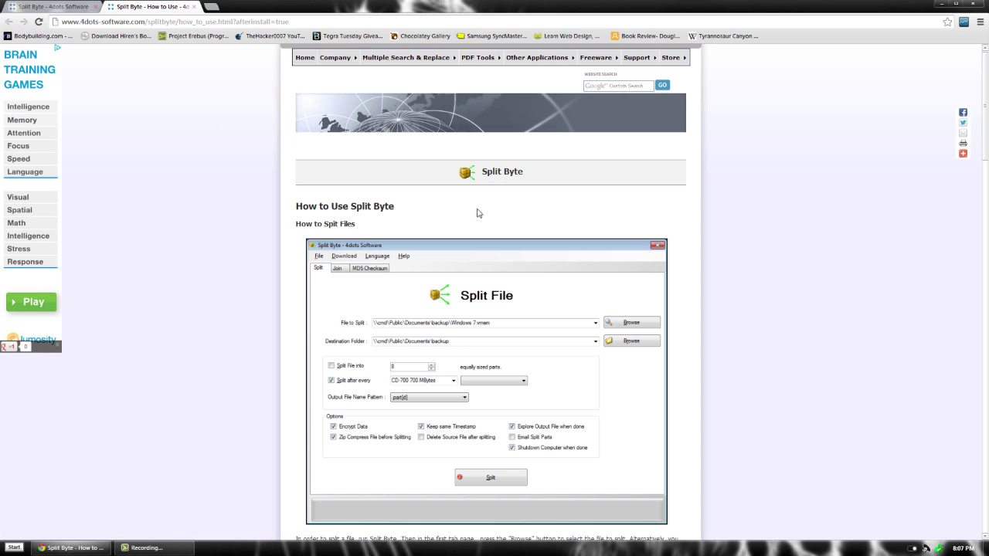
Skim the How to Use Split Byte web page, covering file splitting and joining, and minimize the browser.
{"action": "scroll", "coordinate": [477, 214], "scroll_direction": "down", "scroll_amount": 10}
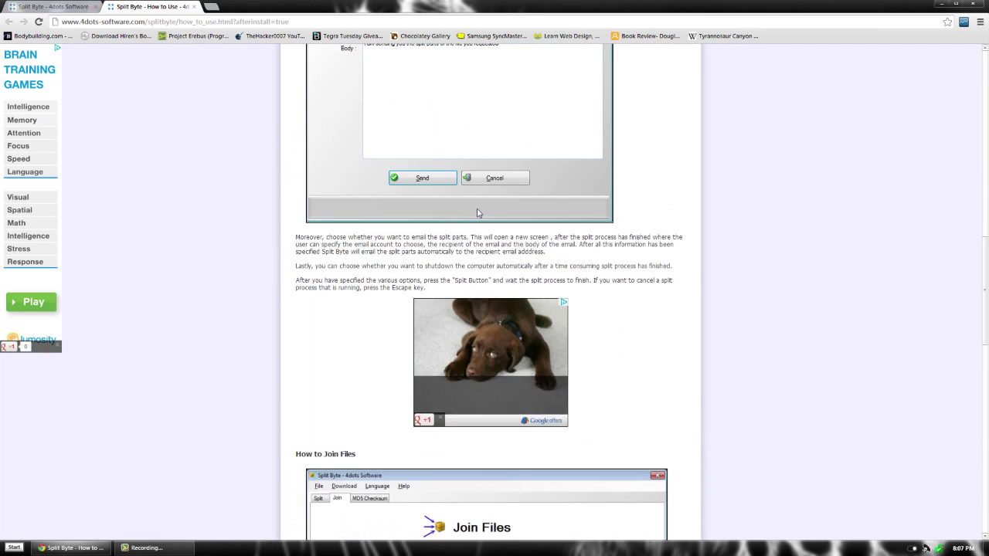
{"action": "scroll", "coordinate": [477, 213], "scroll_direction": "down", "scroll_amount": 4}
{"action": "scroll", "coordinate": [476, 214], "scroll_direction": "up", "scroll_amount": 9}
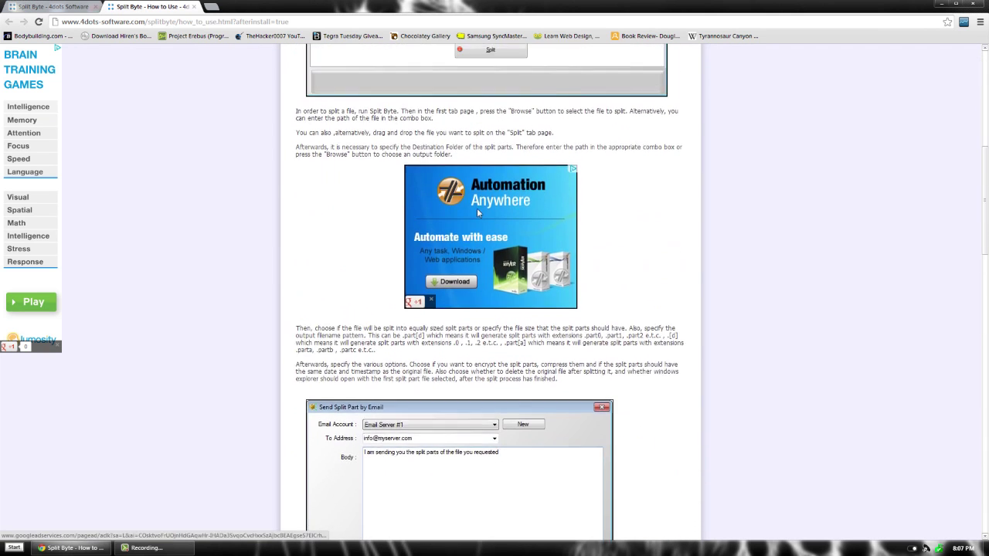
{"action": "scroll", "coordinate": [477, 214], "scroll_direction": "up", "scroll_amount": 3}
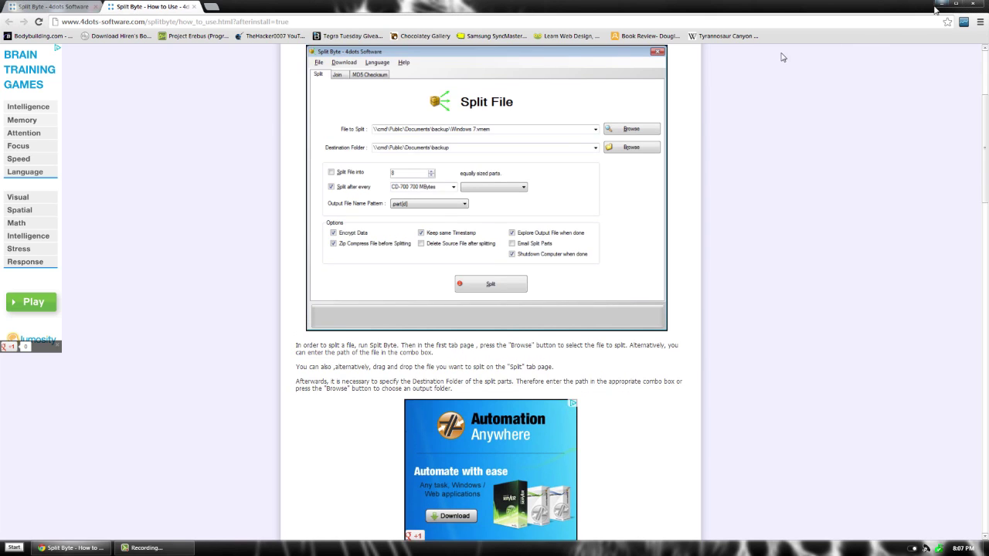
{"action": "left_click", "coordinate": [936, 5]}
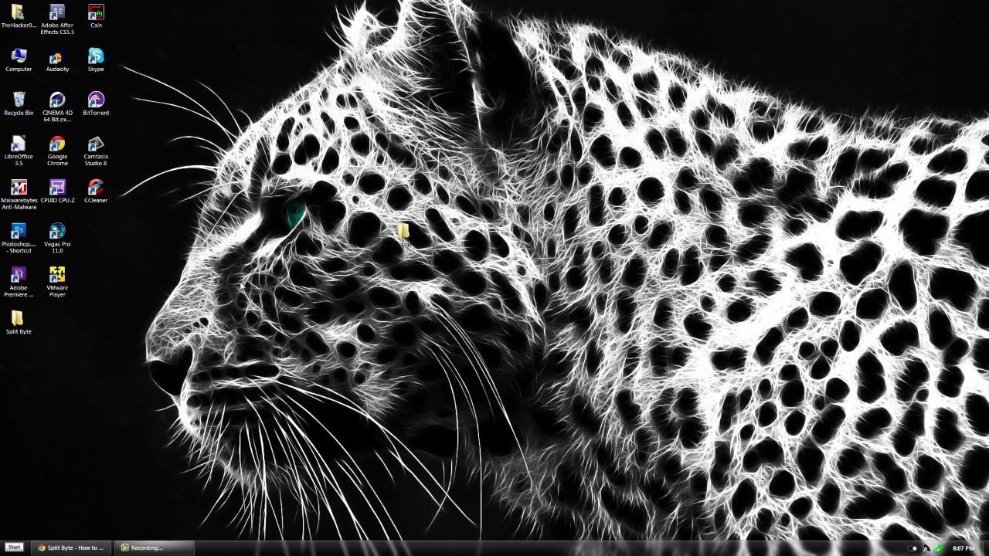
Launch SplitBytePortable.exe from the Split Byte Portable folder inside the desktop's Split Byte folder and close the folder window.
{"action": "double_click", "coordinate": [33, 325]}
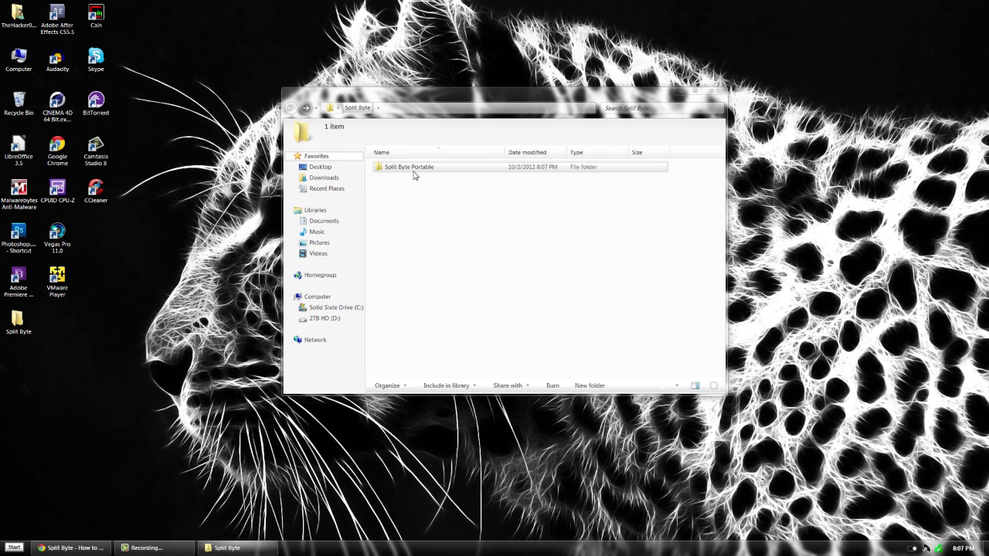
{"action": "double_click", "coordinate": [415, 175]}
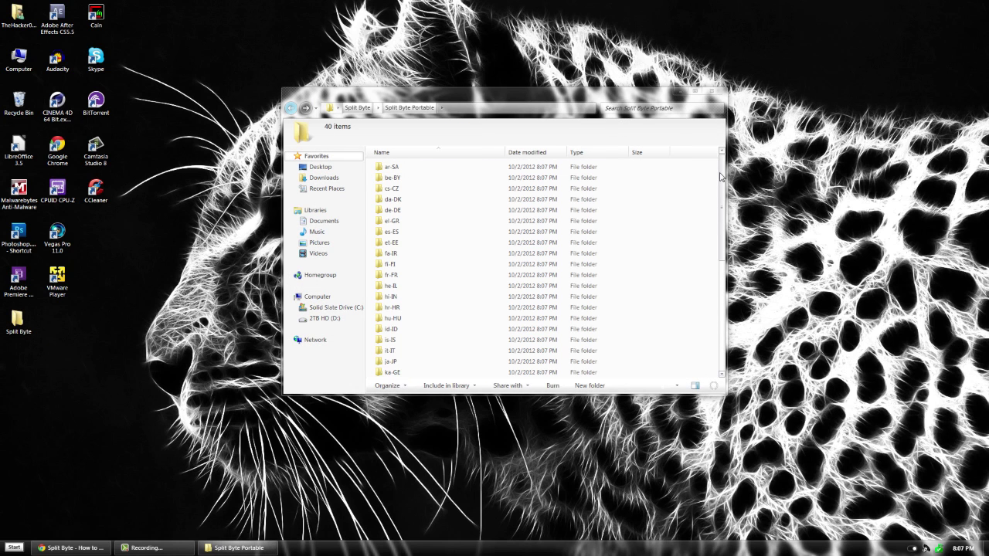
{"action": "left_click_drag", "start_coordinate": [723, 177], "coordinate": [708, 299]}
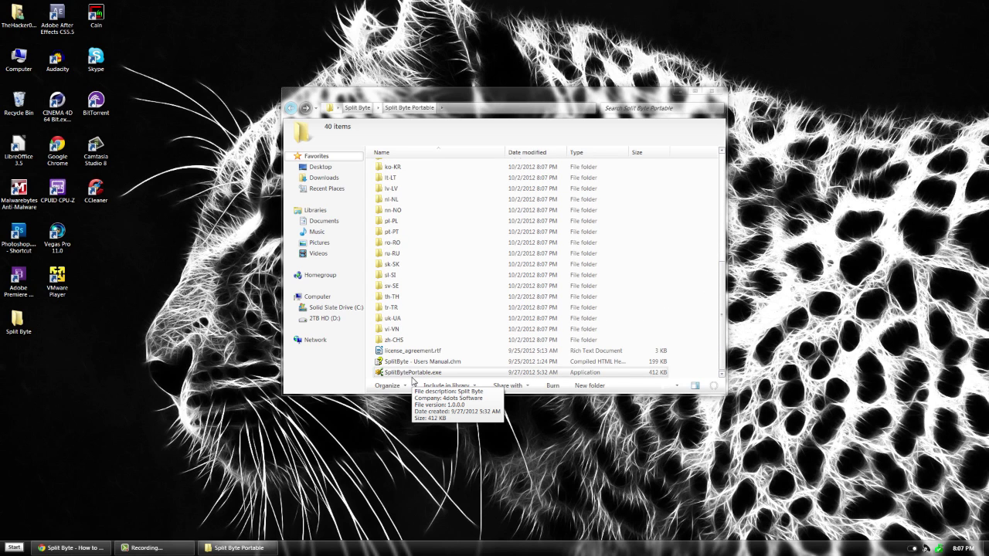
{"action": "double_click", "coordinate": [405, 340]}
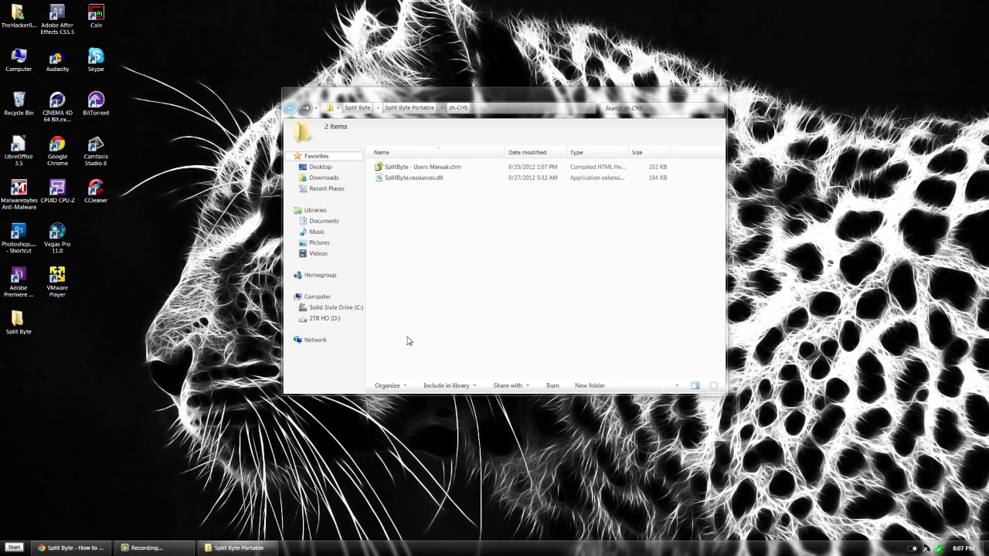
{"action": "left_click", "coordinate": [292, 109]}
{"action": "scroll", "coordinate": [439, 260], "scroll_direction": "down", "scroll_amount": 2}
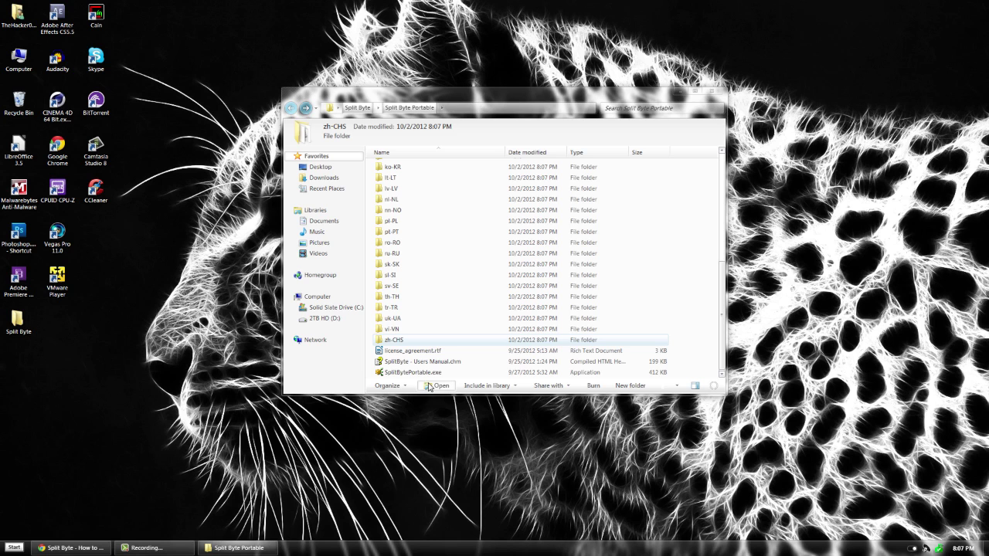
{"action": "double_click", "coordinate": [427, 373]}
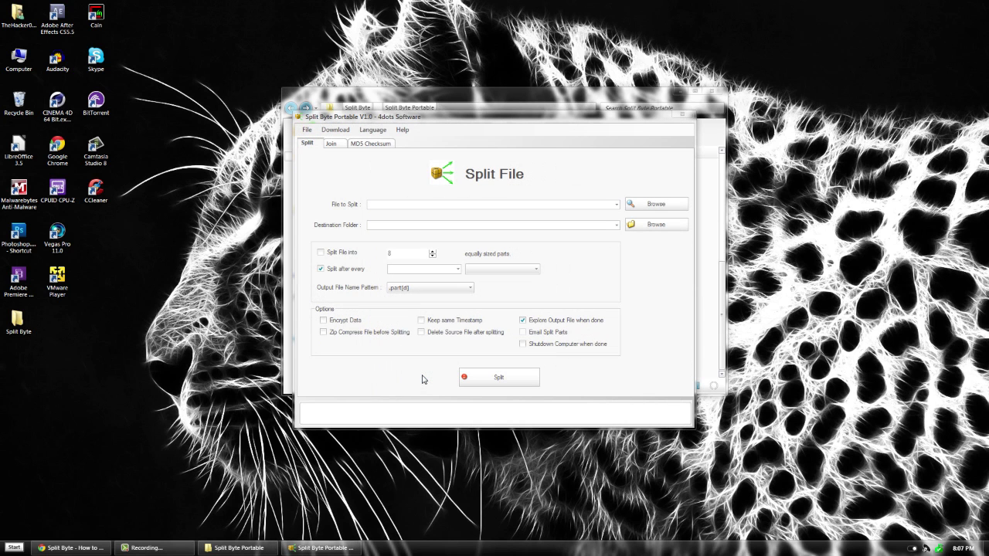
{"action": "left_click", "coordinate": [707, 88]}
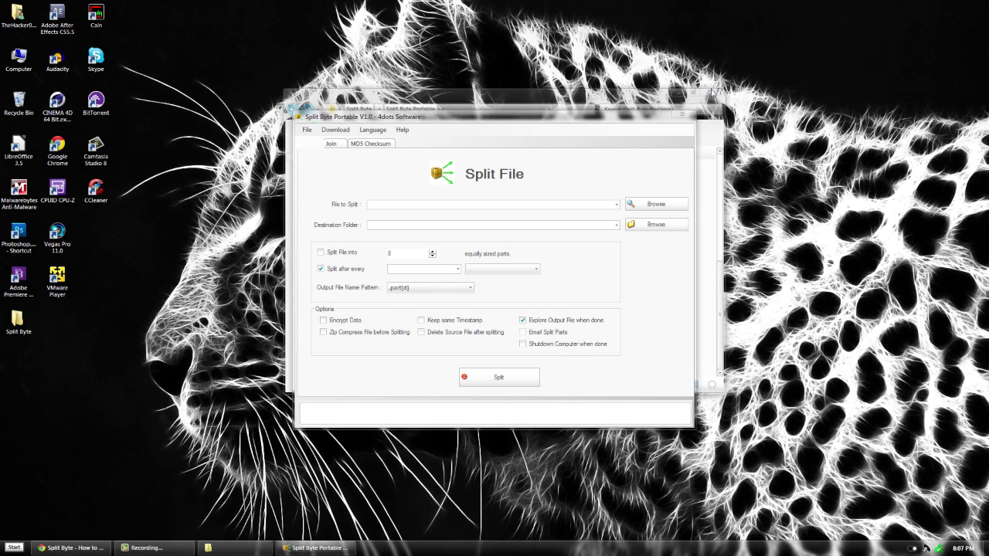
Open the Test folder from the desktop and place its window beside the Split Byte window.
{"action": "left_click_drag", "start_coordinate": [542, 123], "coordinate": [310, 186]}
{"action": "double_click", "coordinate": [716, 242]}
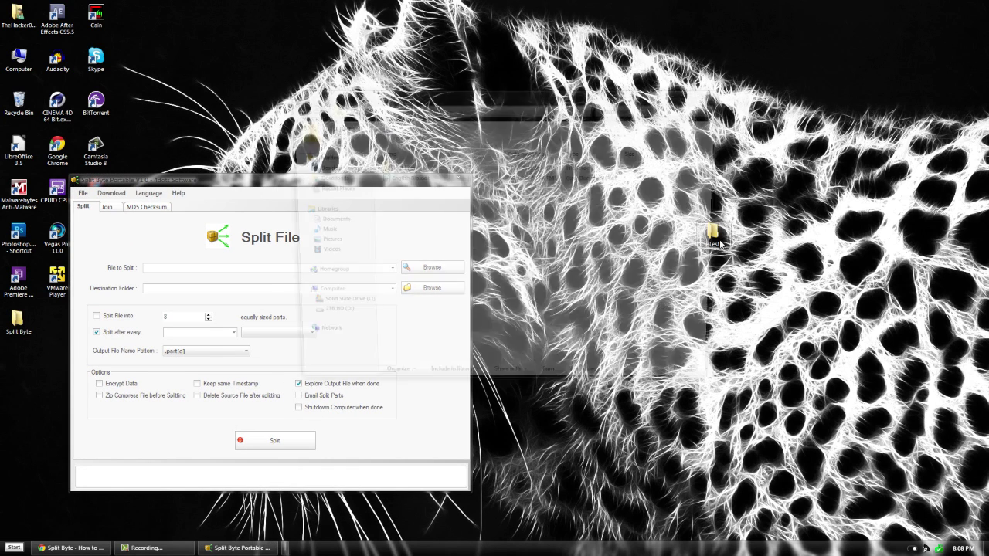
{"action": "left_click_drag", "start_coordinate": [557, 106], "coordinate": [803, 155]}
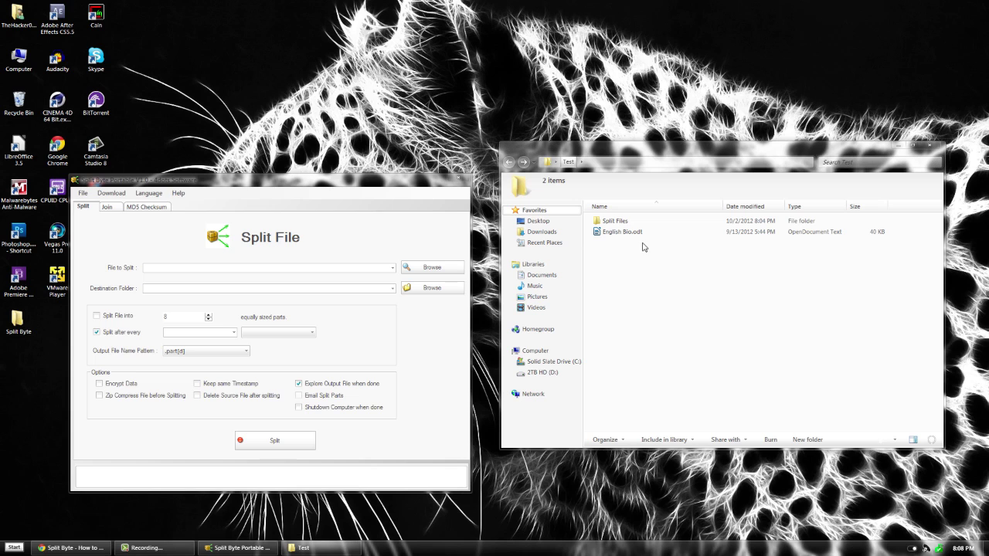
Check the contents of the Split Files folder inside Test and return to the Test folder.
{"action": "double_click", "coordinate": [620, 222]}
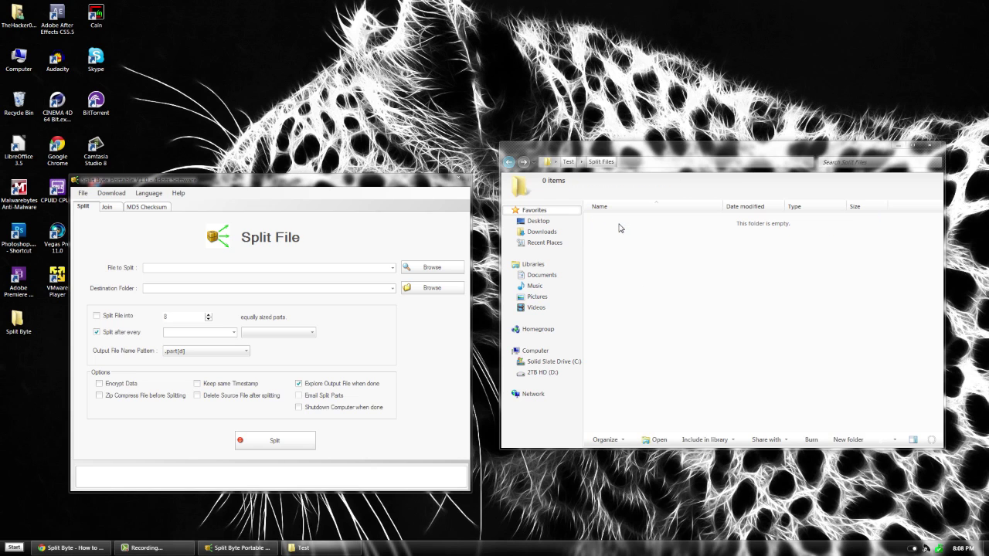
{"action": "left_click", "coordinate": [508, 164]}
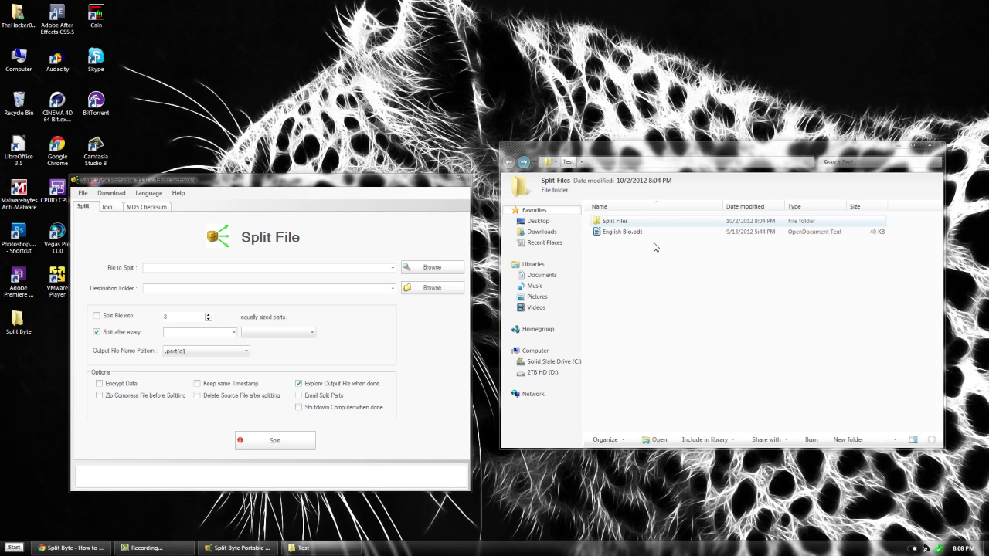
{"action": "left_click", "coordinate": [687, 307]}
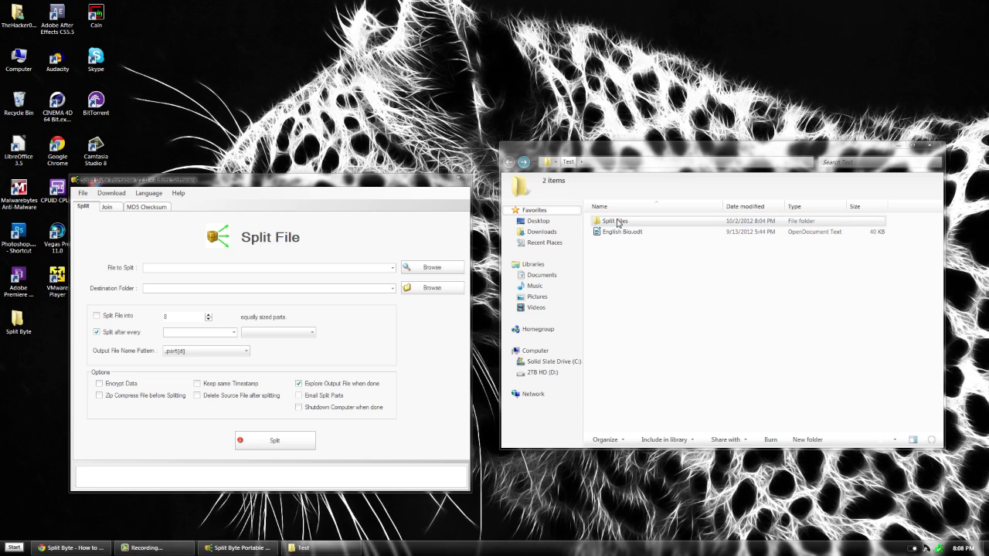
{"action": "mouse_move", "coordinate": [621, 226]}
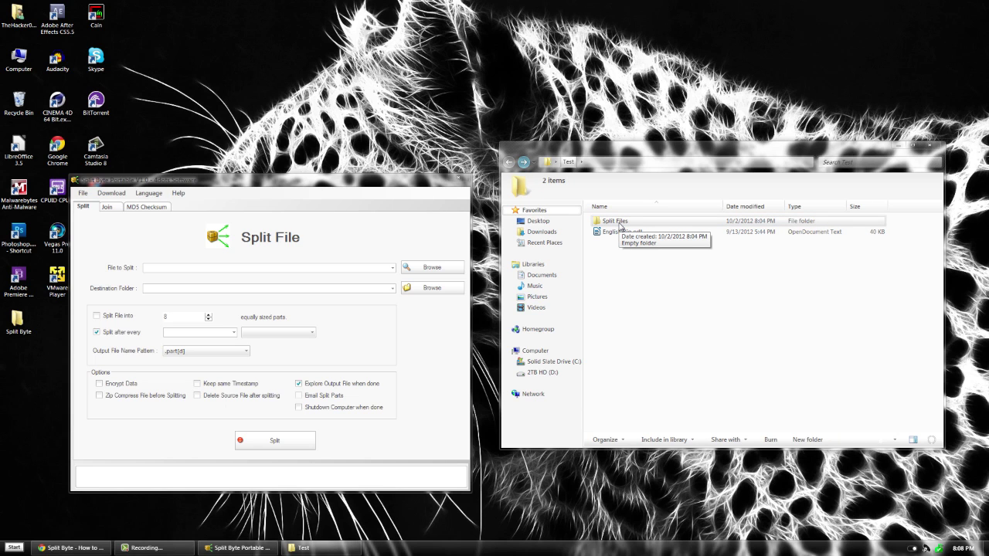
{"action": "left_click_drag", "start_coordinate": [282, 182], "coordinate": [276, 137]}
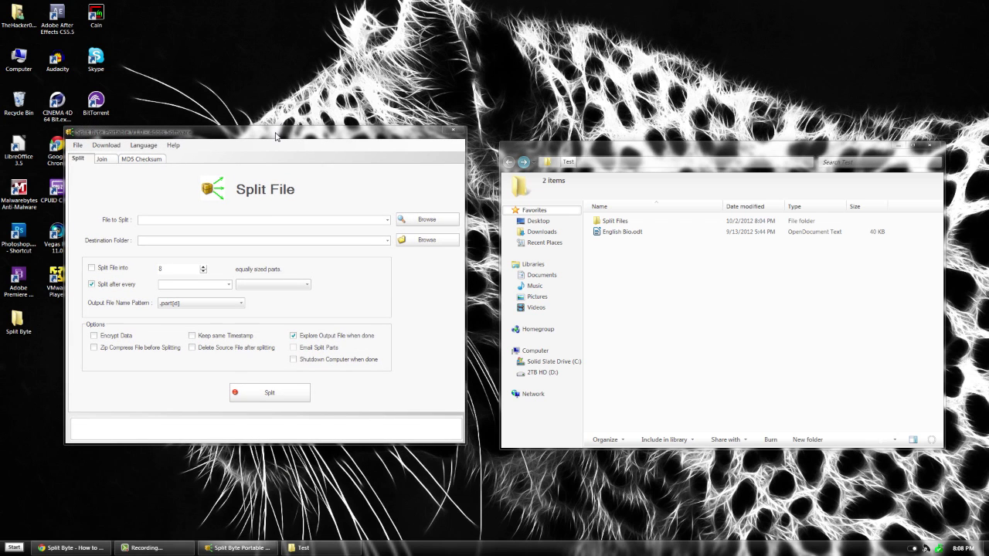
Look over the MD5 checksum fields and the available help, language, download and file commands in Split Byte.
{"action": "left_click", "coordinate": [141, 162]}
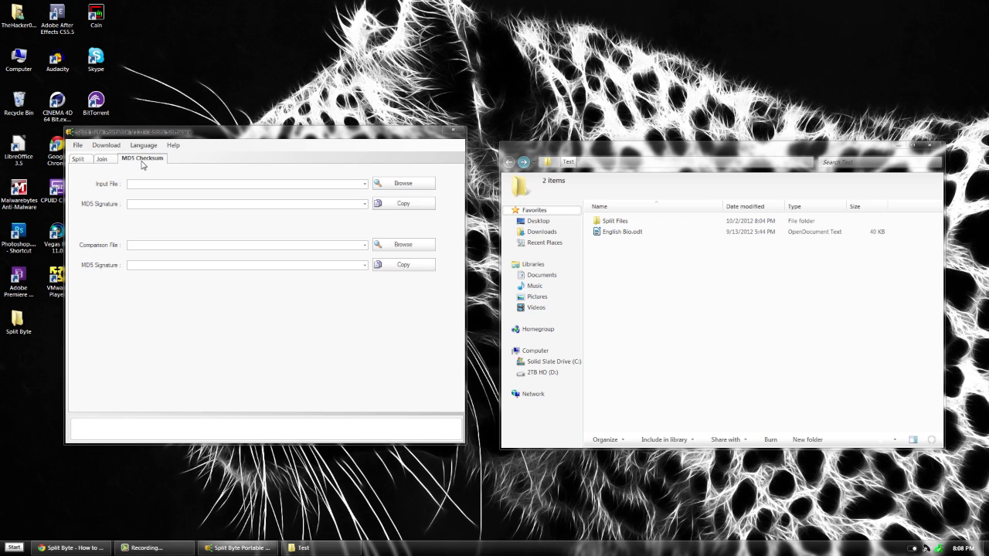
{"action": "left_click", "coordinate": [85, 162]}
{"action": "left_click", "coordinate": [174, 146]}
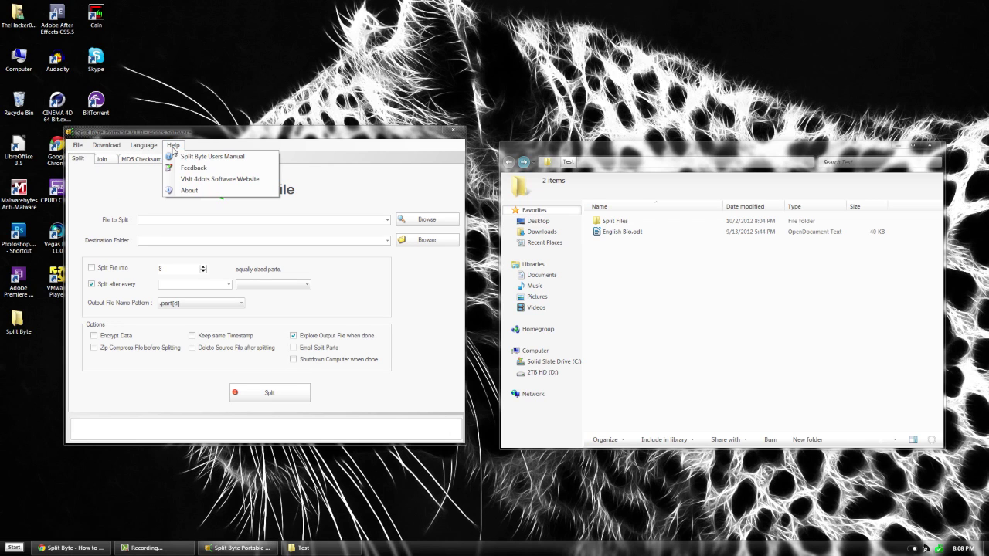
{"action": "mouse_move", "coordinate": [145, 149]}
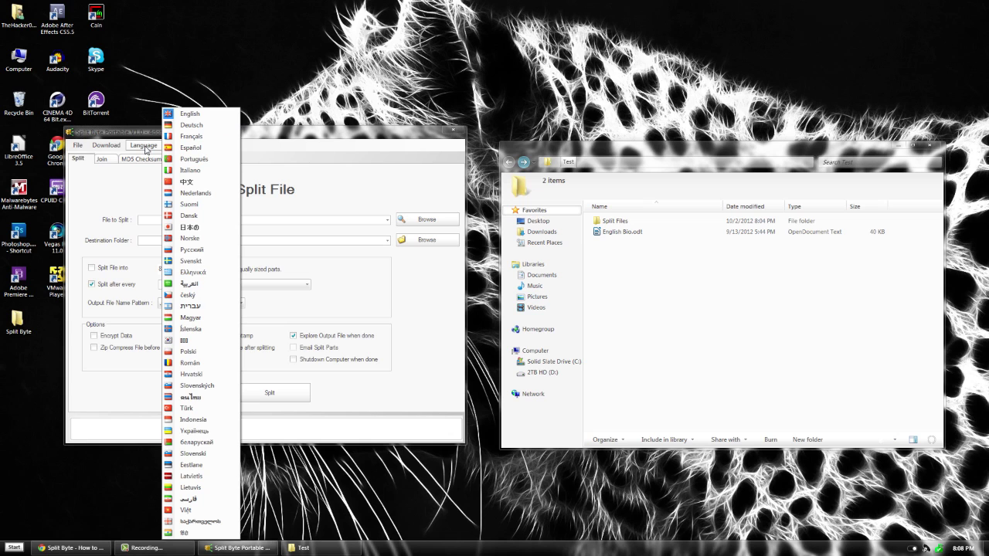
{"action": "mouse_move", "coordinate": [106, 146]}
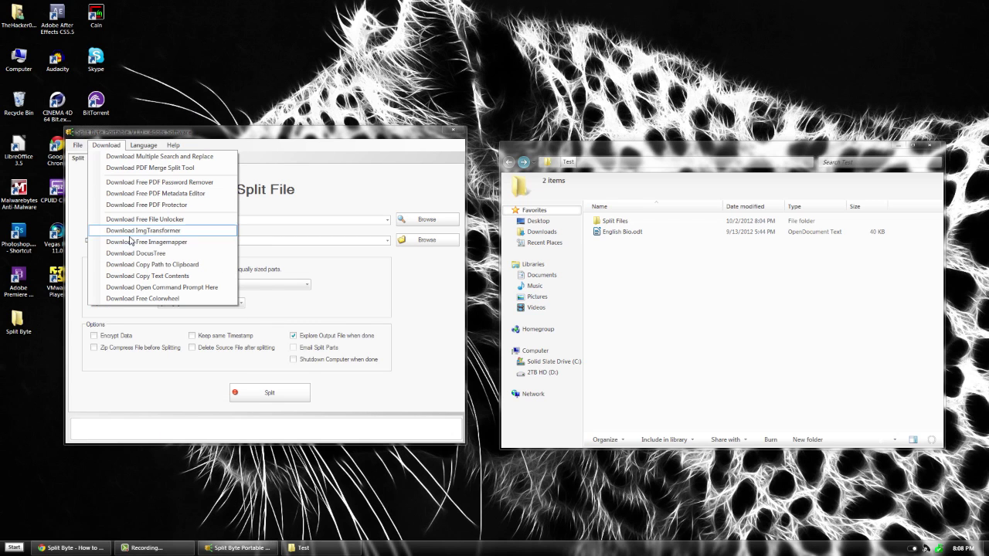
{"action": "mouse_move", "coordinate": [76, 148]}
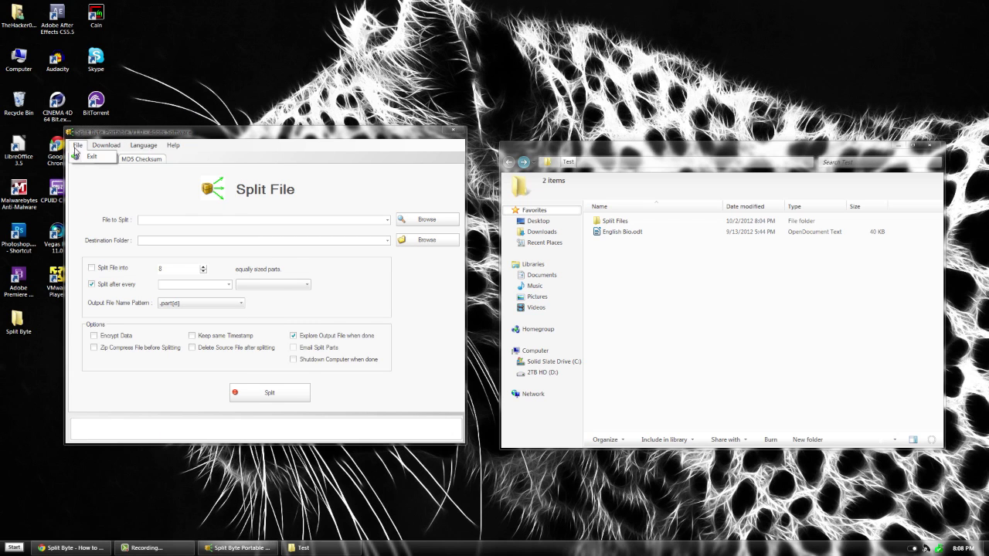
{"action": "left_click", "coordinate": [273, 192]}
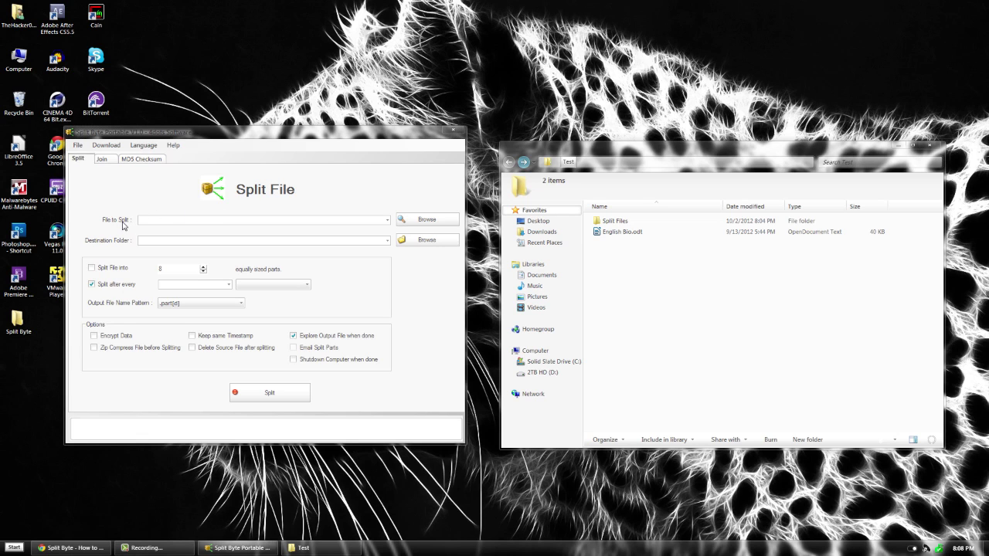
Set English Bio.odt from the Test folder as the file to split.
{"action": "left_click", "coordinate": [415, 222]}
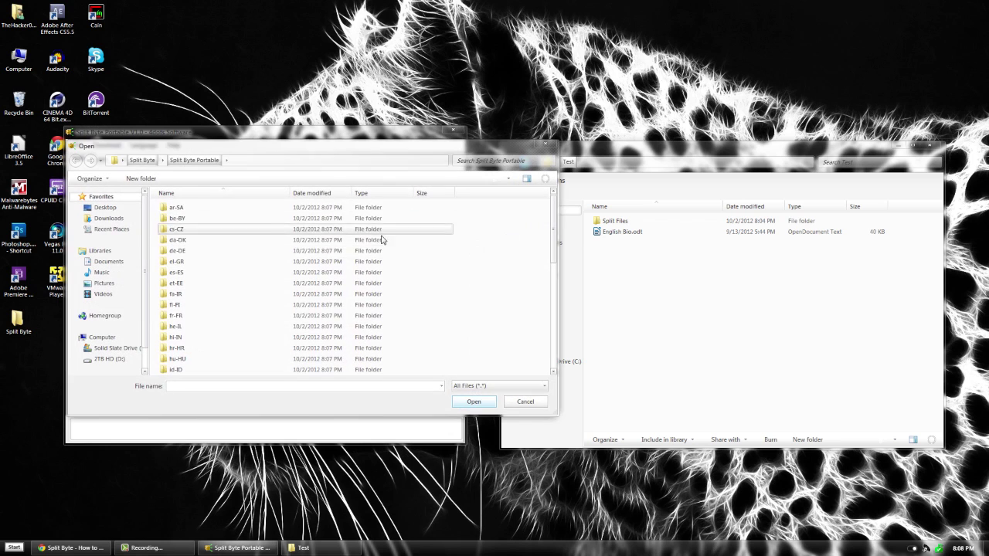
{"action": "left_click", "coordinate": [524, 402]}
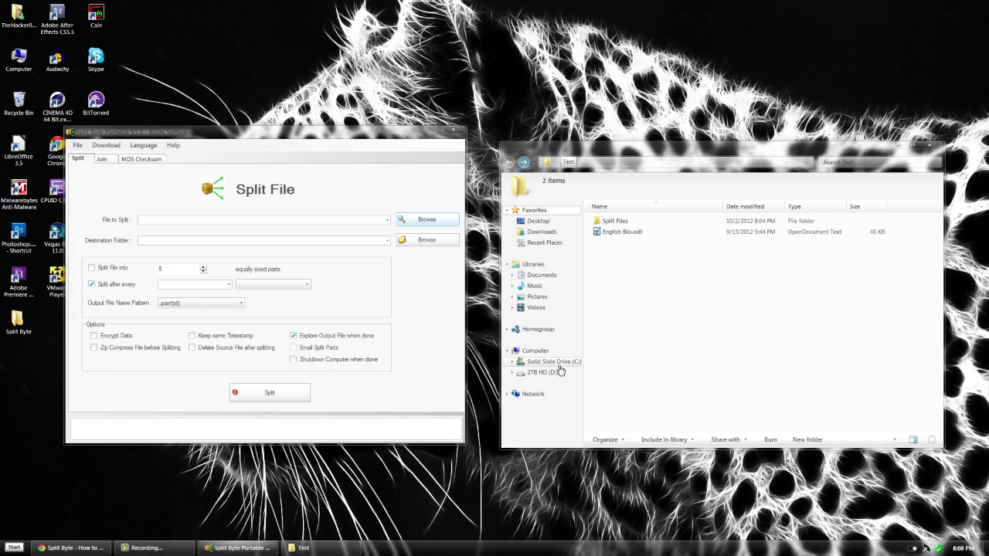
{"action": "left_click", "coordinate": [611, 361]}
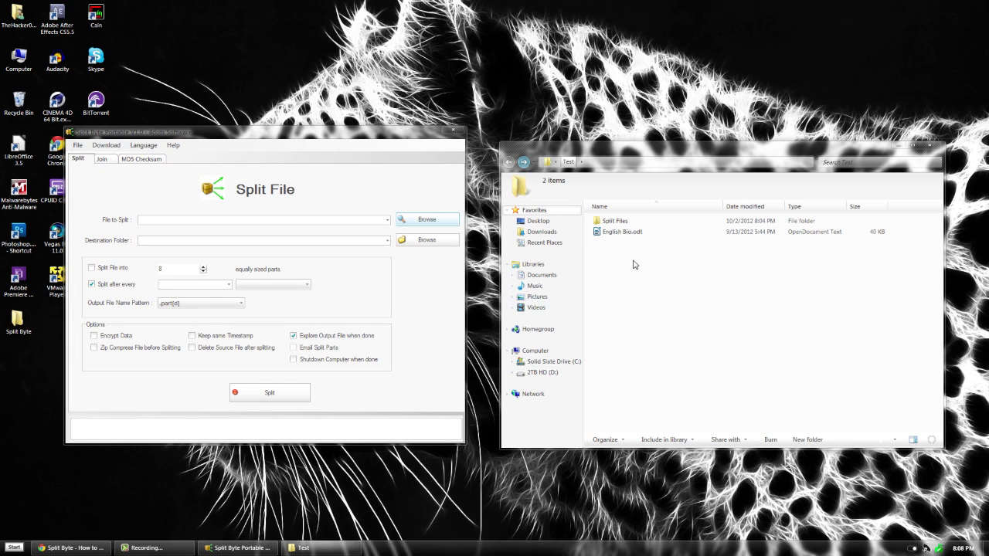
{"action": "left_click", "coordinate": [618, 234]}
{"action": "left_click_drag", "start_coordinate": [617, 237], "coordinate": [304, 224]}
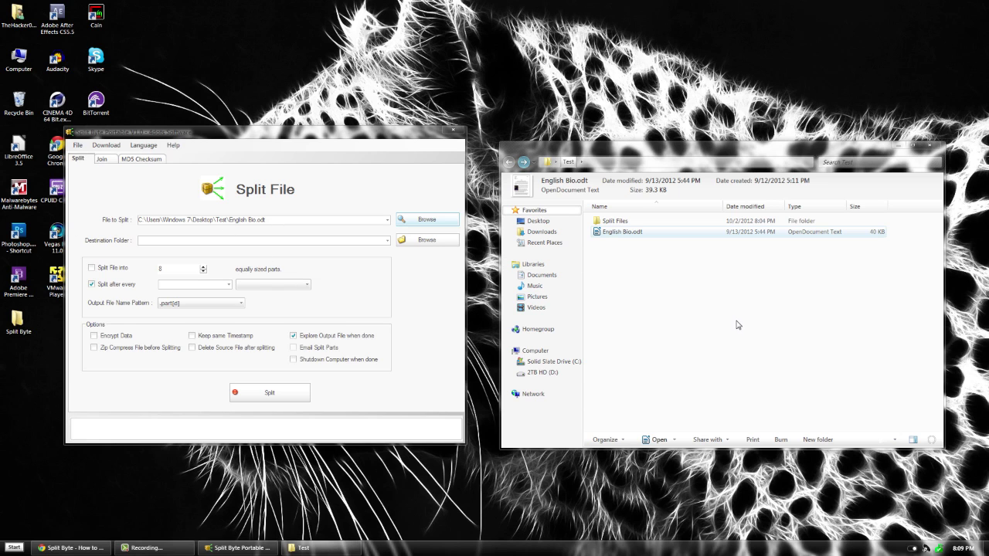
Copy the path of the Split Files folder inside Test and paste it as the destination folder for the split.
{"action": "double_click", "coordinate": [615, 222]}
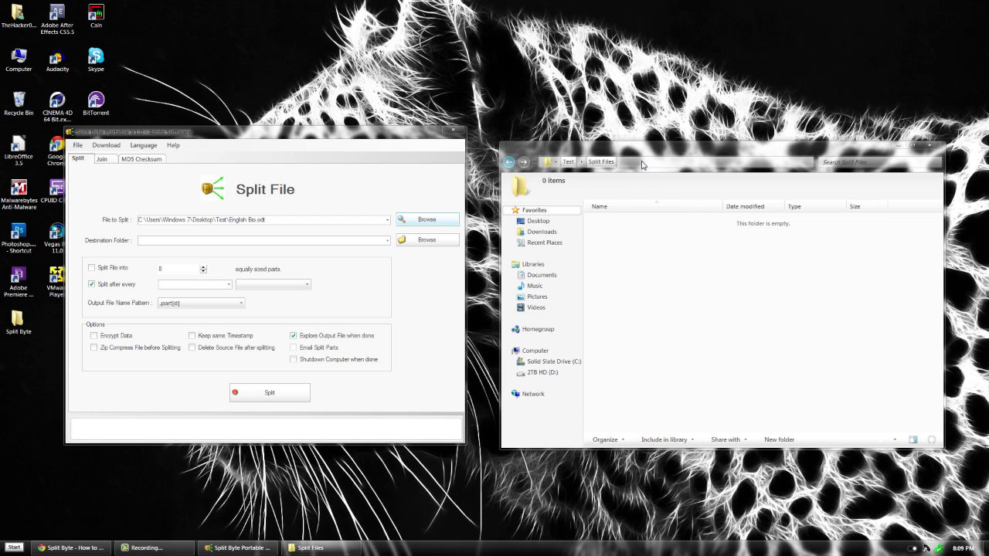
{"action": "left_click", "coordinate": [640, 164]}
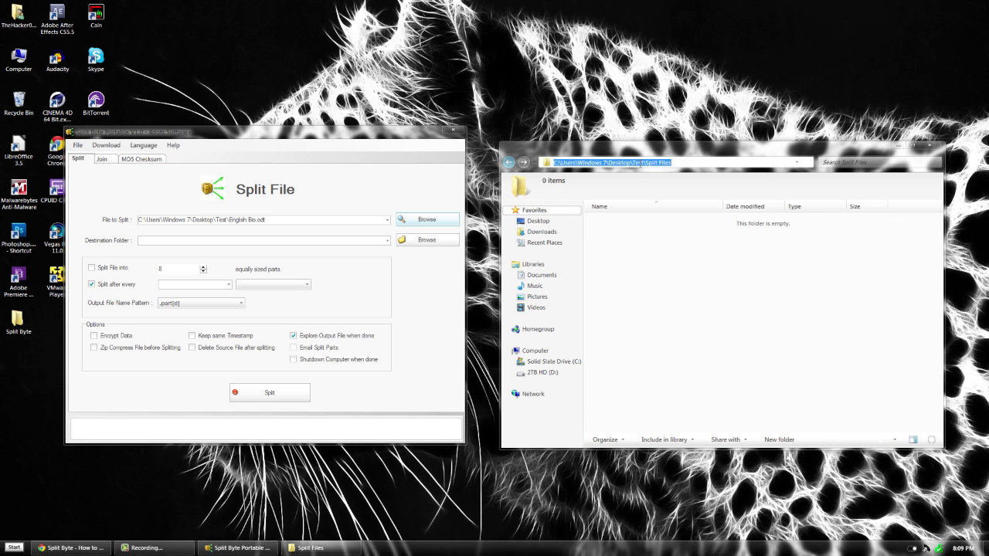
{"action": "right_click", "coordinate": [641, 164]}
{"action": "left_click", "coordinate": [666, 199]}
{"action": "right_click", "coordinate": [257, 247]}
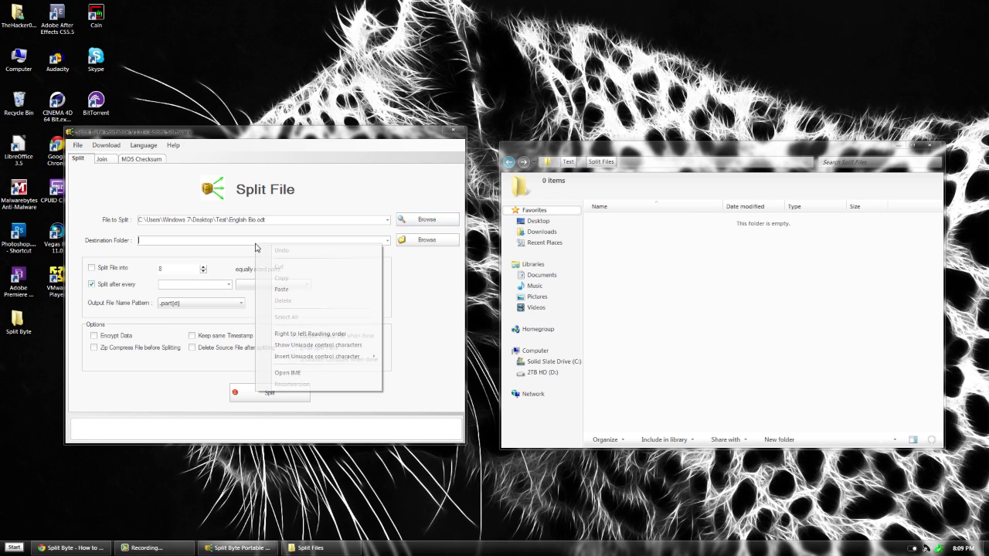
{"action": "left_click", "coordinate": [281, 289]}
{"action": "left_click", "coordinate": [438, 241]}
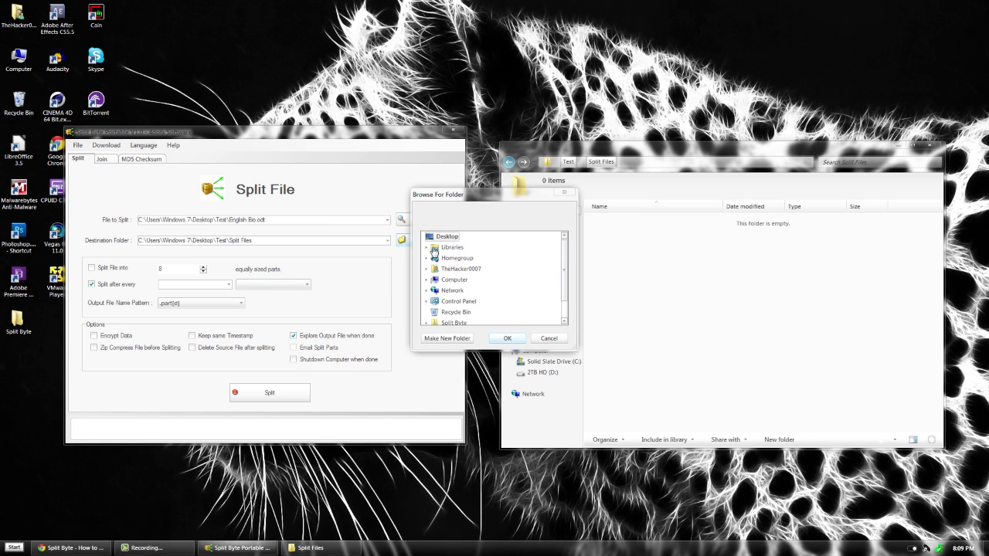
{"action": "left_click", "coordinate": [547, 339]}
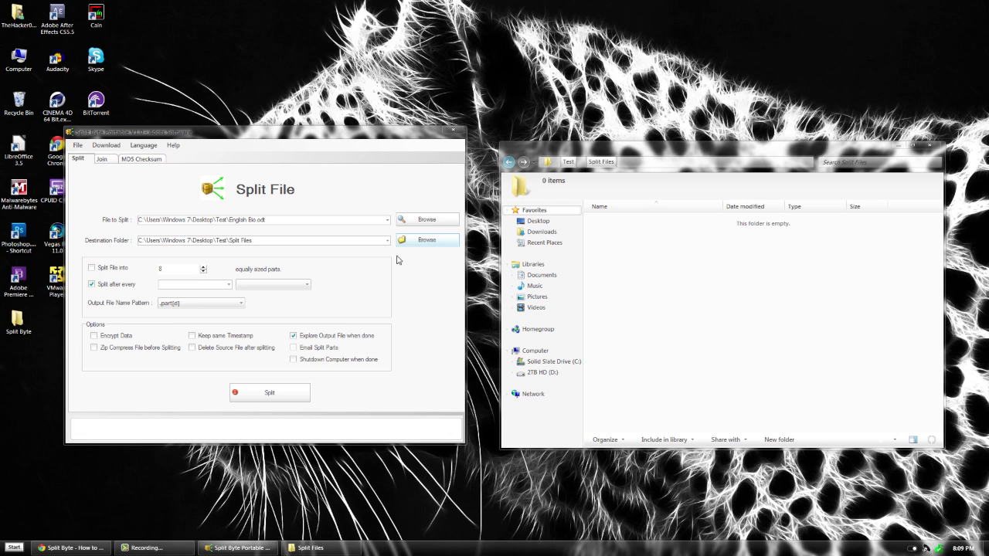
{"action": "left_click", "coordinate": [509, 162]}
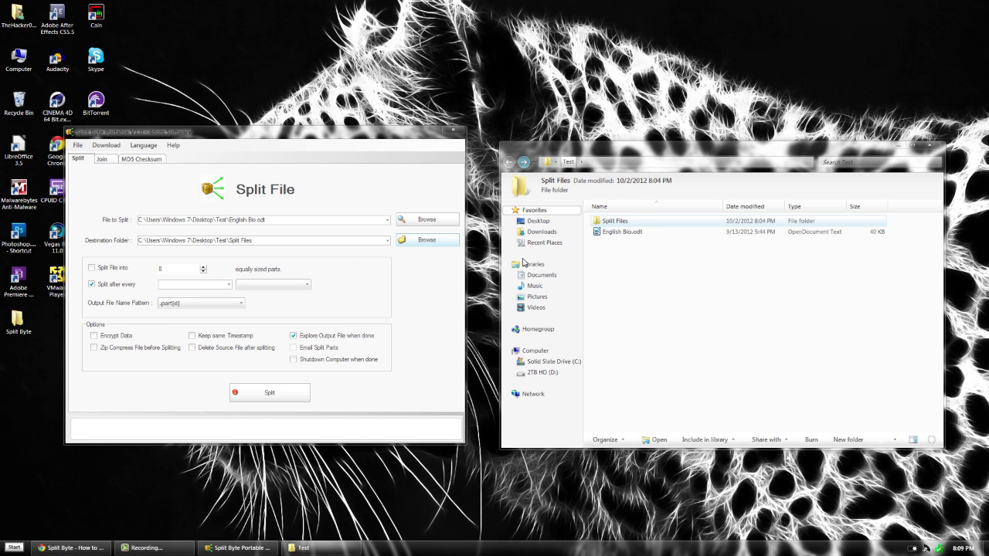
{"action": "double_click", "coordinate": [623, 221]}
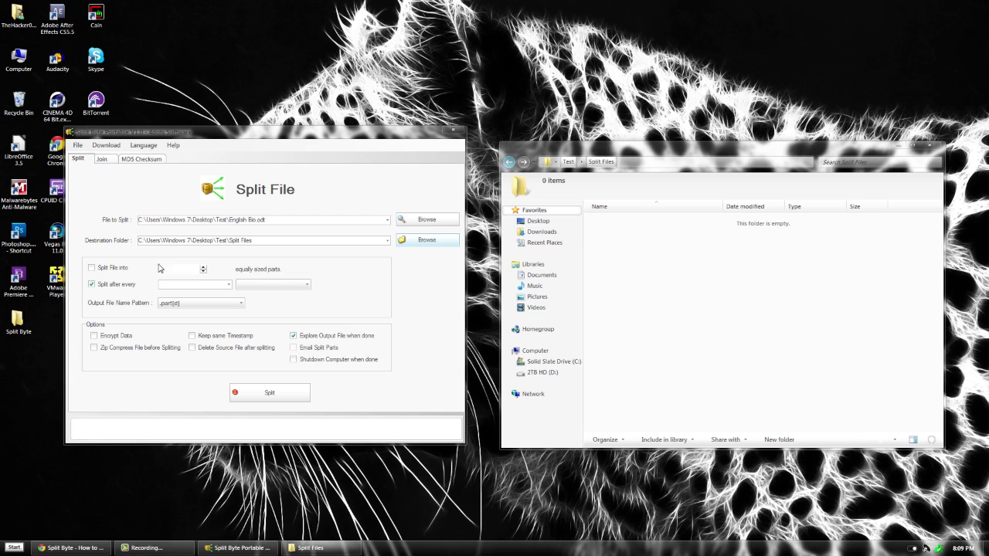
Set the file to be split into 2 equally sized parts and return the folder window to Test.
{"action": "left_click", "coordinate": [107, 275]}
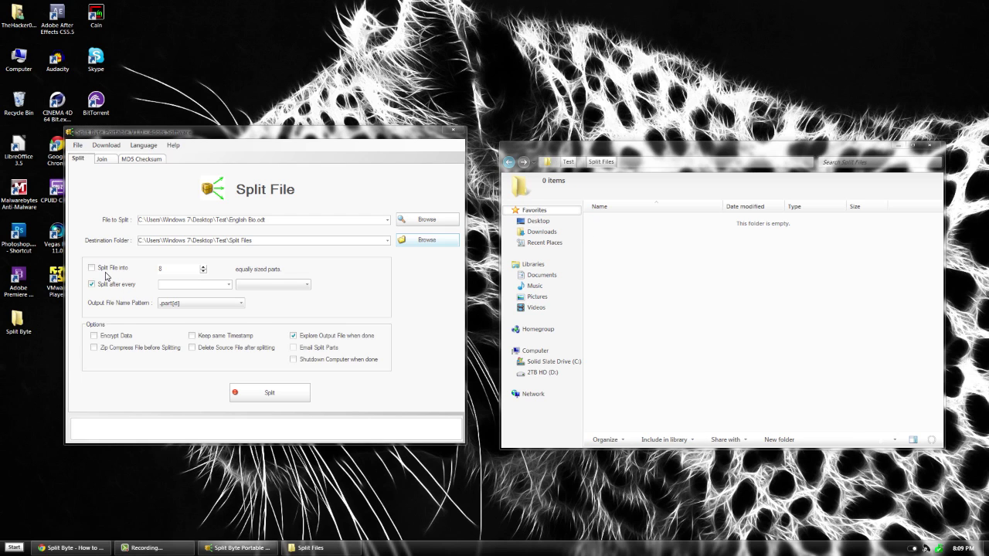
{"action": "left_click", "coordinate": [106, 269]}
{"action": "left_click", "coordinate": [119, 287]}
{"action": "left_click", "coordinate": [268, 286]}
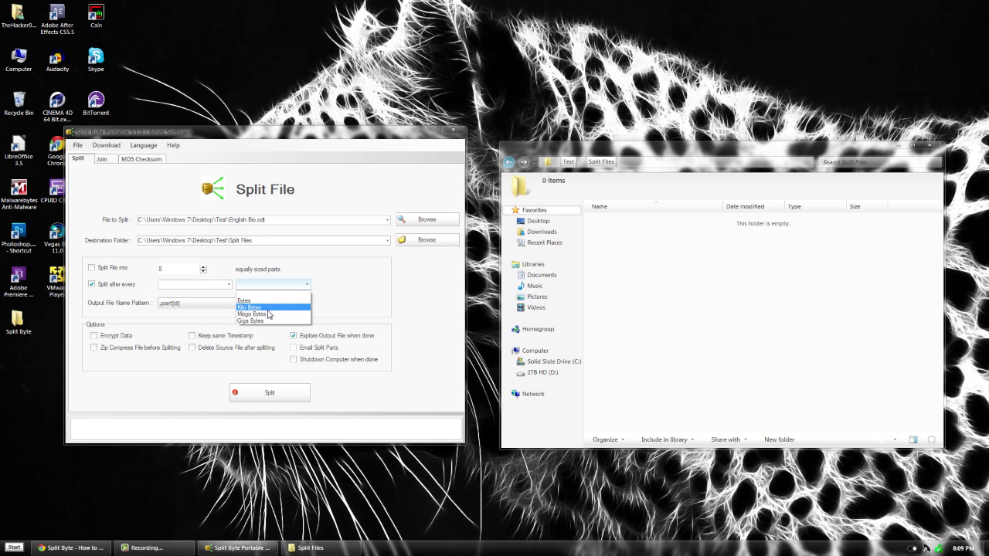
{"action": "left_click", "coordinate": [179, 285]}
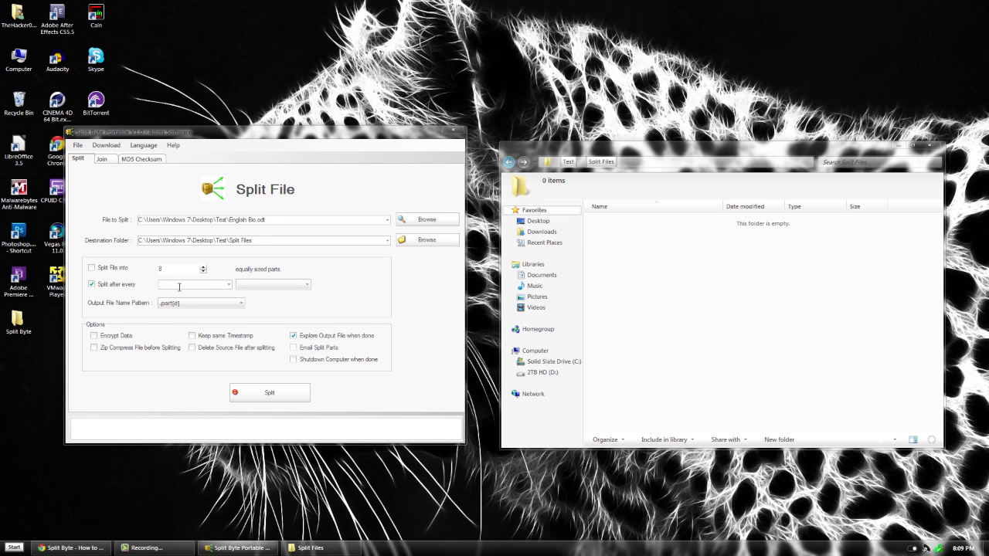
{"action": "left_click", "coordinate": [117, 269]}
{"action": "left_click", "coordinate": [509, 163]}
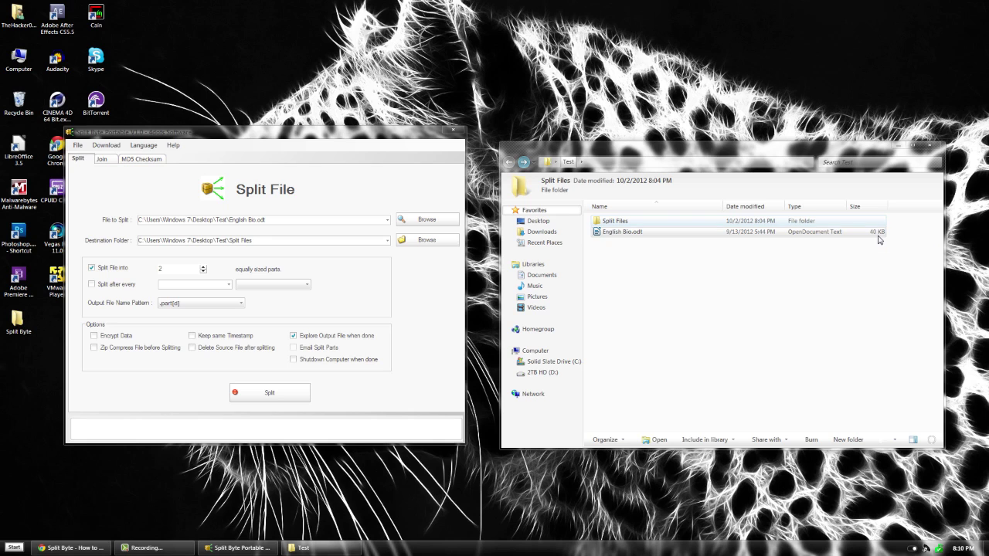
Check which size units are offered for splitting after every given amount, and clear the selection in the Test folder.
{"action": "left_click", "coordinate": [276, 285]}
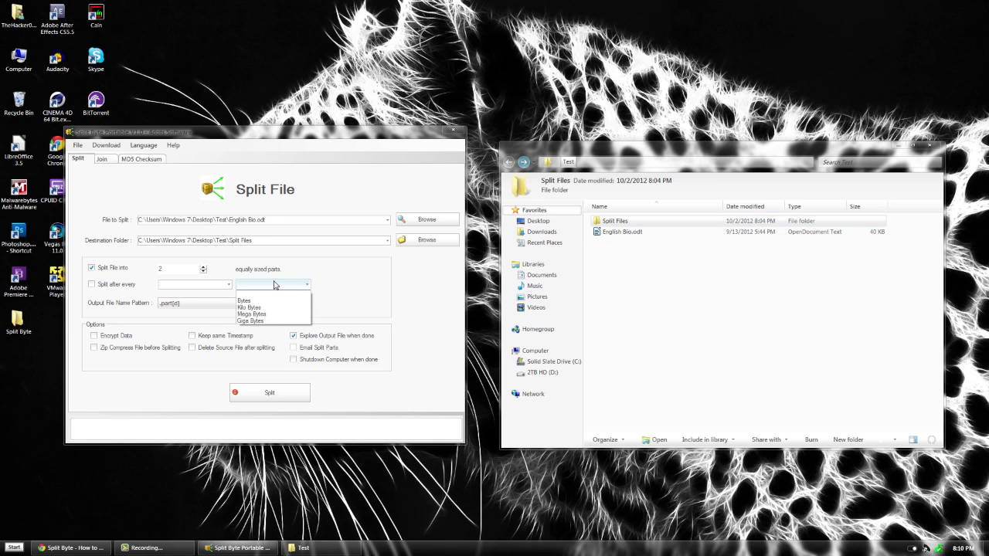
{"action": "left_click", "coordinate": [334, 295]}
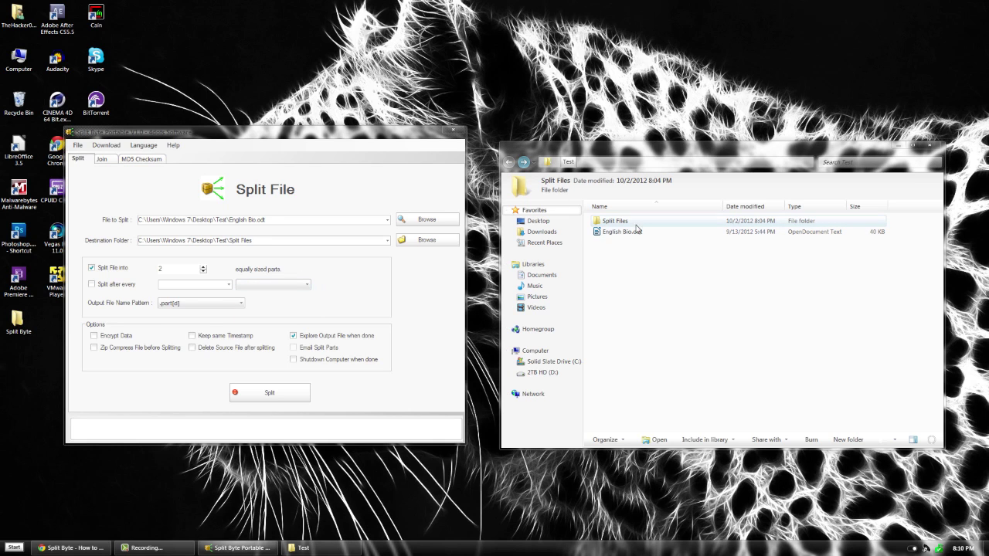
{"action": "left_click", "coordinate": [646, 289]}
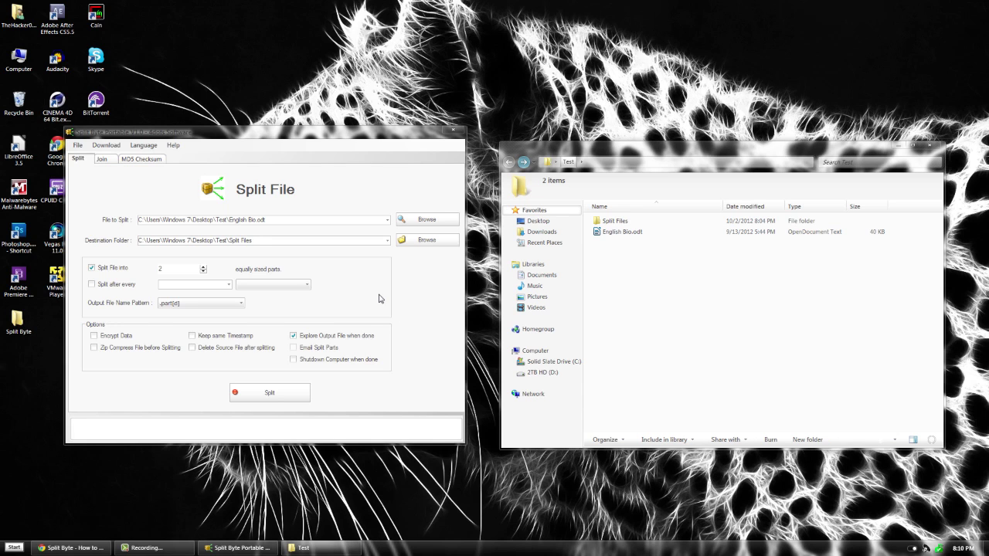
Keep the .part[d] output file name pattern and split English Bio.odt.
{"action": "left_click", "coordinate": [215, 307]}
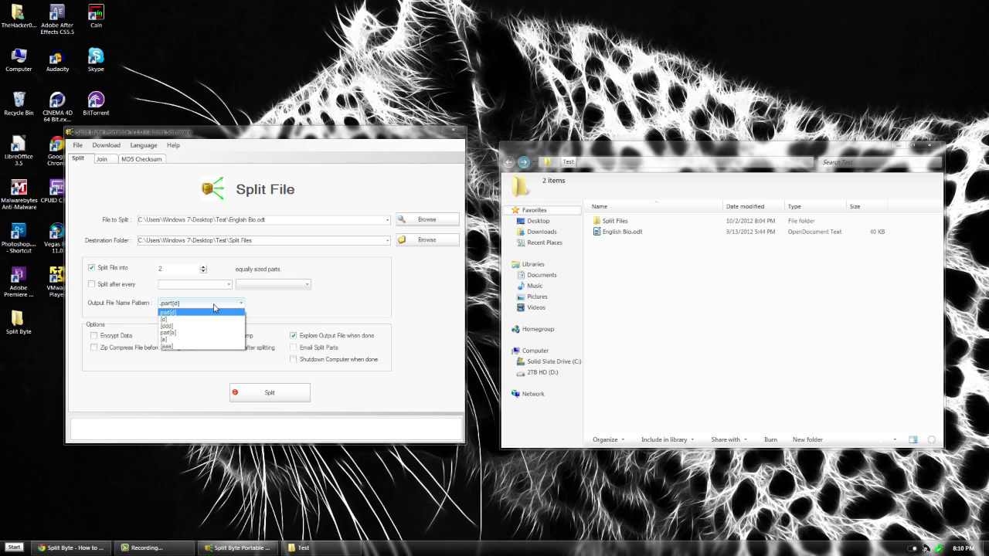
{"action": "left_click", "coordinate": [214, 307]}
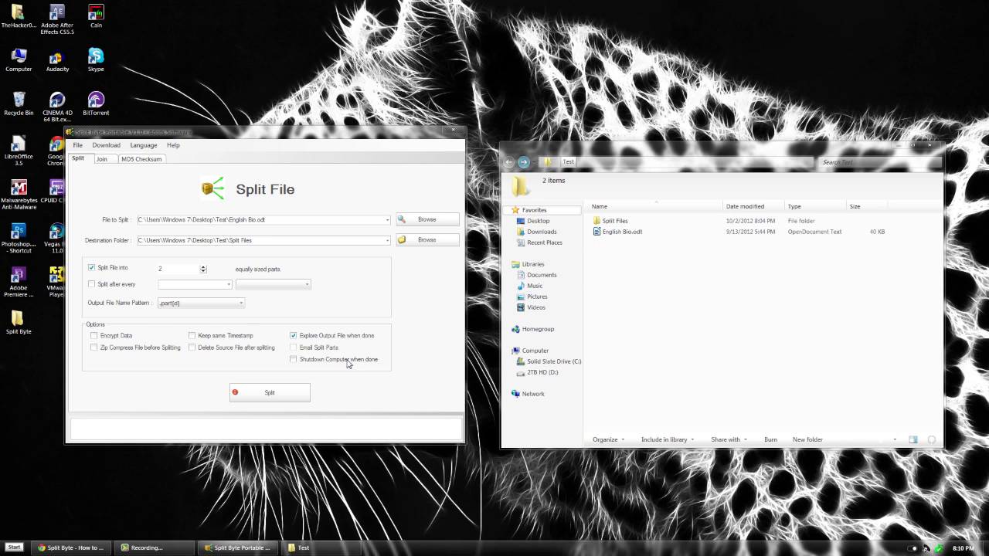
{"action": "left_click", "coordinate": [269, 397]}
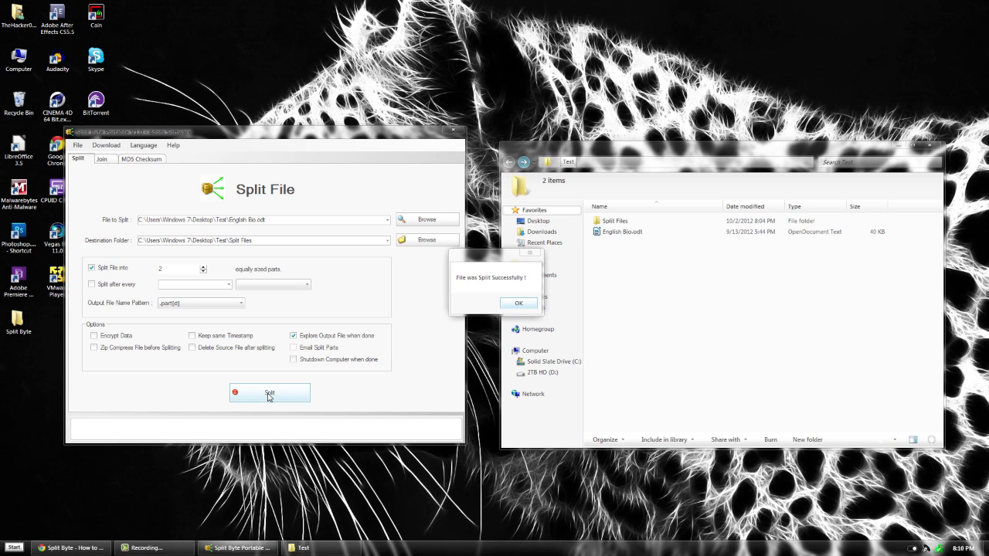
{"action": "left_click", "coordinate": [520, 304]}
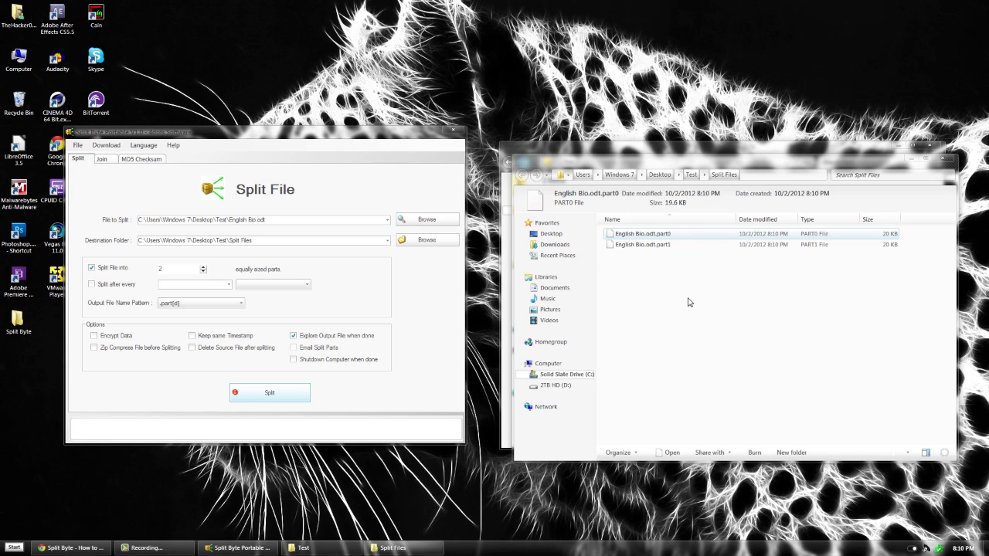
Try to open English Bio.odt.part1 from the Split Files folder and cancel the program choice.
{"action": "mouse_move", "coordinate": [689, 299]}
{"action": "left_mouse_down"}
{"action": "mouse_move", "coordinate": [653, 233]}
{"action": "mouse_move", "coordinate": [662, 299]}
{"action": "mouse_move", "coordinate": [641, 220]}
{"action": "mouse_move", "coordinate": [658, 305]}
{"action": "mouse_move", "coordinate": [655, 232]}
{"action": "mouse_move", "coordinate": [676, 292]}
{"action": "left_mouse_up"}
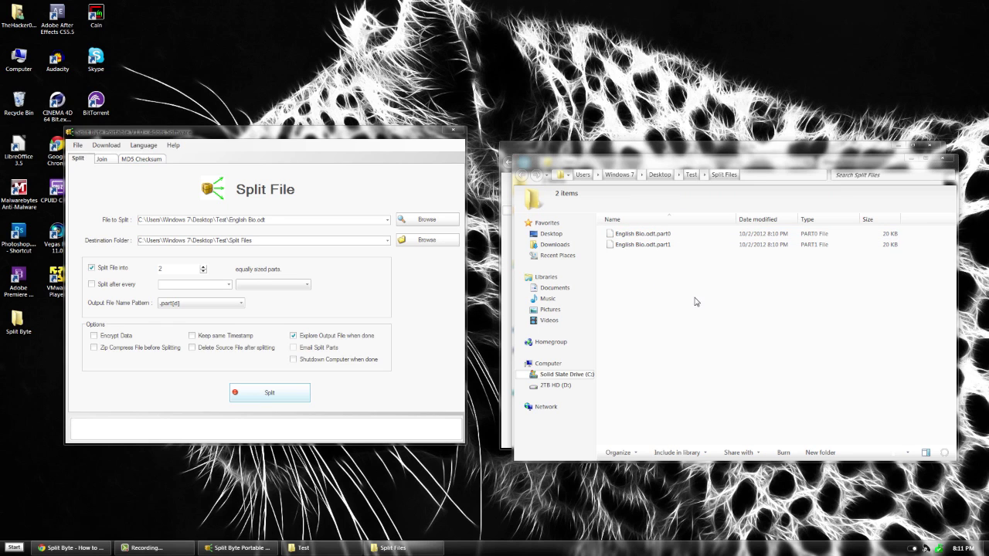
{"action": "double_click", "coordinate": [651, 246]}
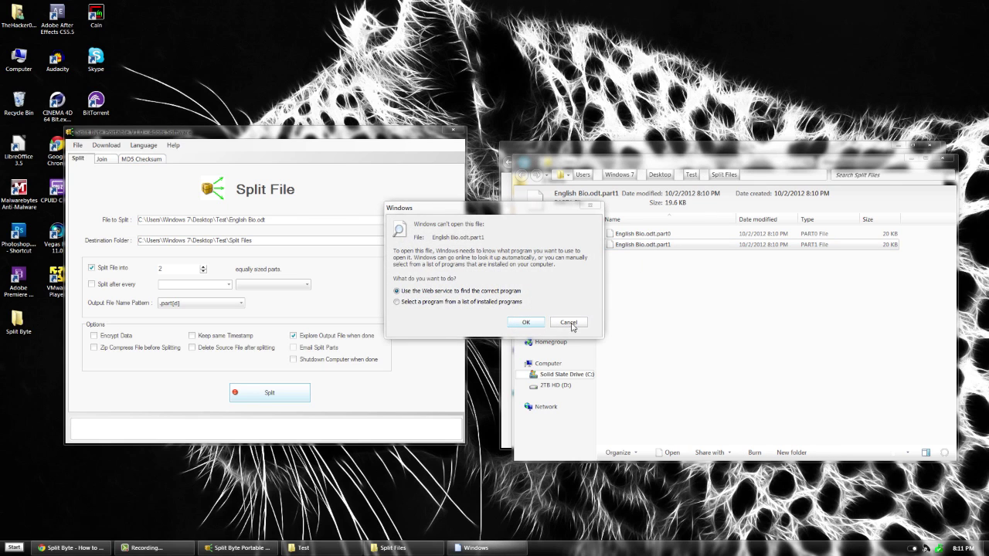
{"action": "left_click", "coordinate": [570, 324]}
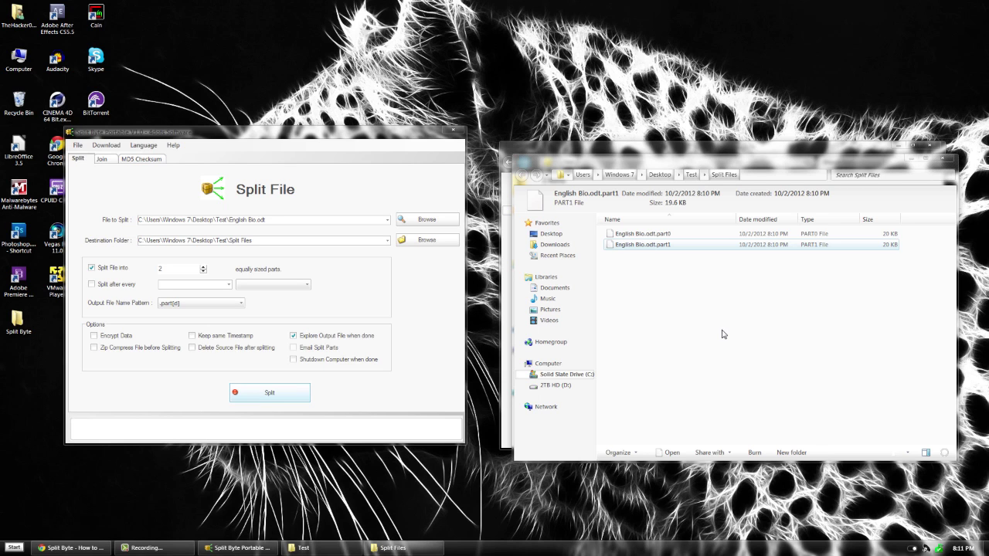
Switch Split Byte to joining files and select English Bio.odt.part0 in the Split Files folder window.
{"action": "mouse_move", "coordinate": [248, 133]}
{"action": "left_mouse_down"}
{"action": "mouse_move", "coordinate": [259, 131]}
{"action": "mouse_move", "coordinate": [248, 131]}
{"action": "left_mouse_up"}
{"action": "left_click", "coordinate": [102, 157]}
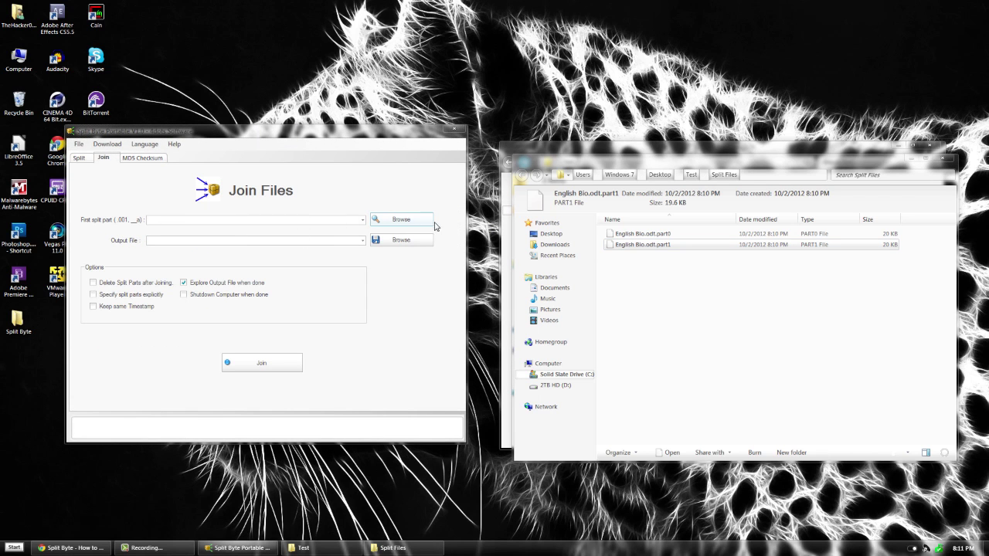
{"action": "left_click", "coordinate": [691, 300]}
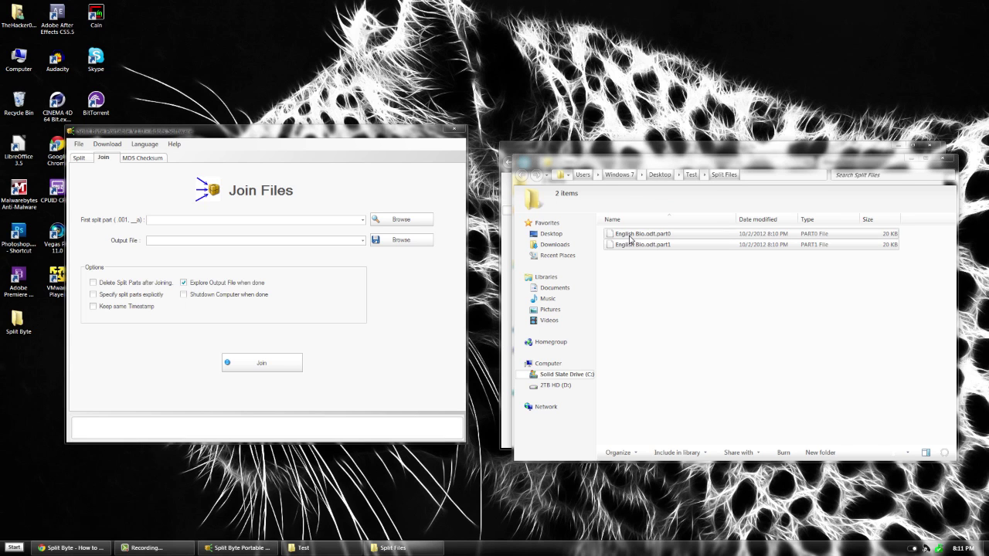
{"action": "left_click_drag", "start_coordinate": [632, 235], "coordinate": [621, 272]}
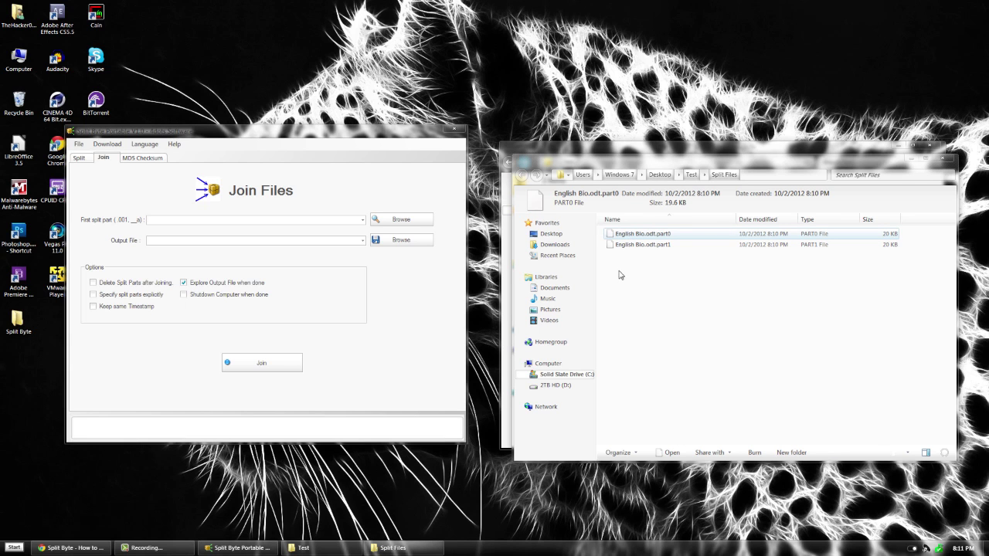
Load English Bio.odt.part0 from the Split Files folder inside Test on the Desktop as the first split part.
{"action": "left_click", "coordinate": [410, 222]}
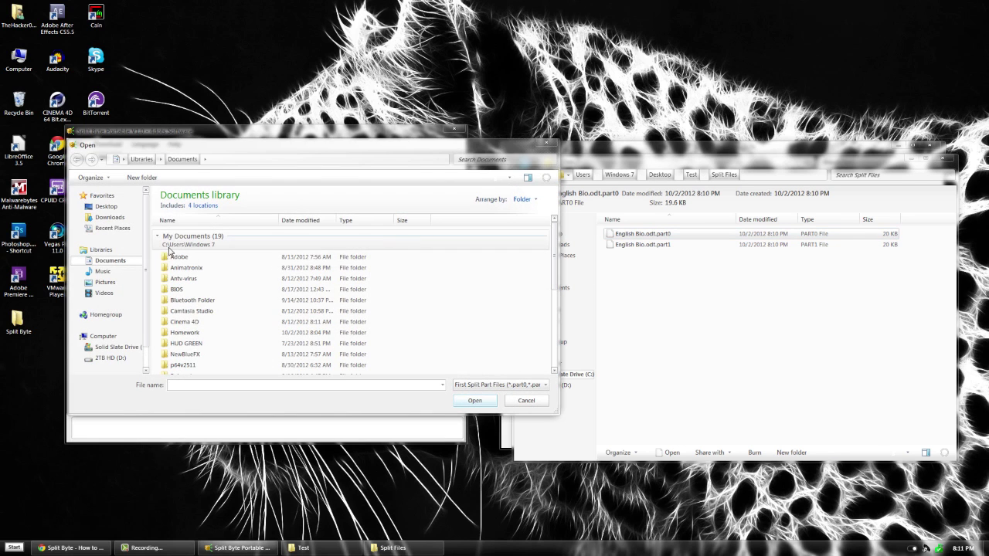
{"action": "left_click", "coordinate": [121, 208]}
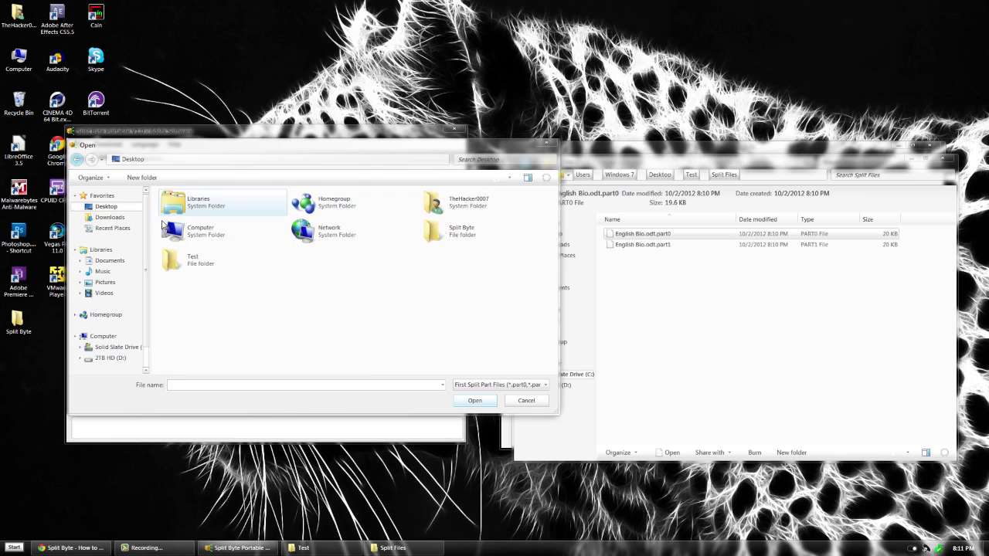
{"action": "double_click", "coordinate": [272, 269]}
{"action": "double_click", "coordinate": [195, 210]}
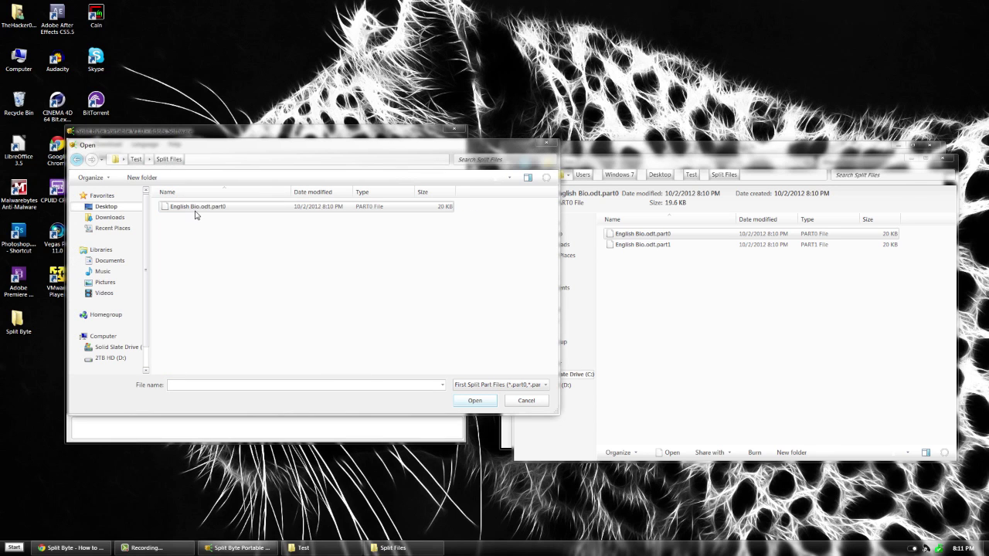
{"action": "left_click", "coordinate": [210, 209]}
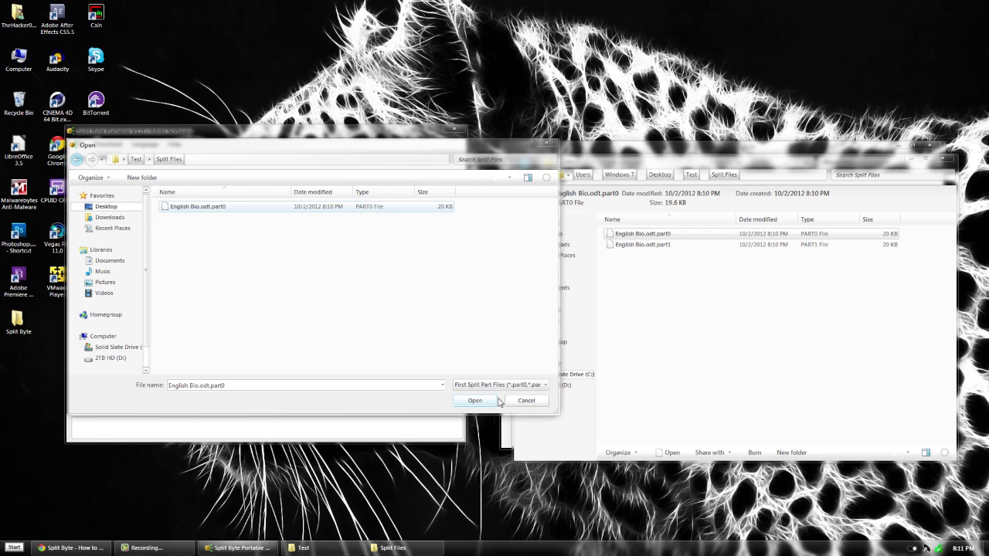
{"action": "left_click", "coordinate": [474, 403]}
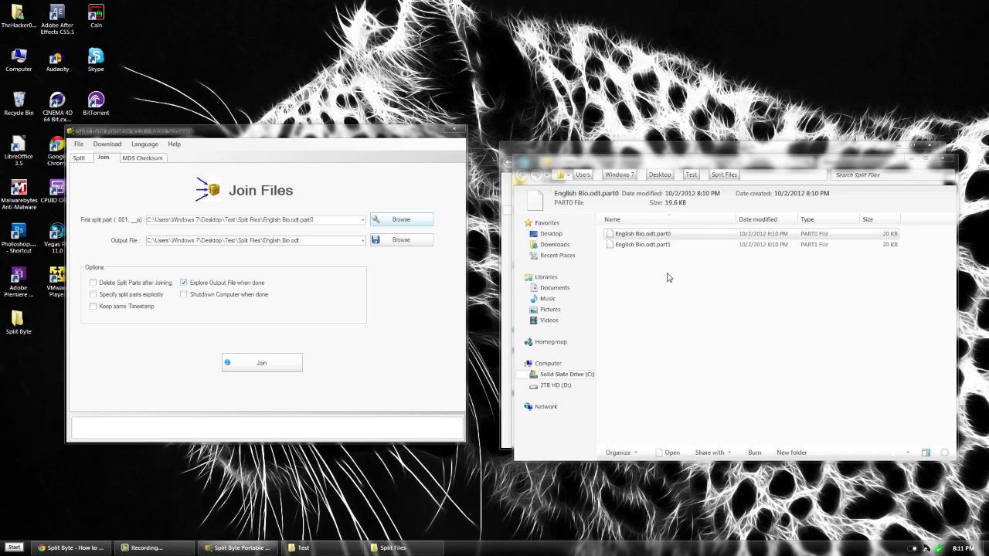
Join the parts into English Bio.odt in the Split Files folder and close the extra folder window.
{"action": "left_click", "coordinate": [311, 240]}
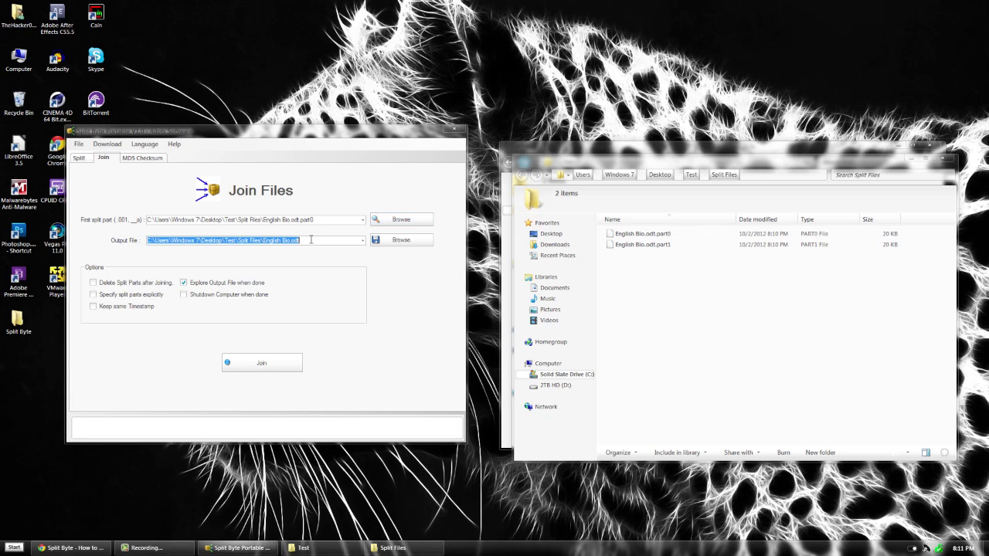
{"action": "left_click", "coordinate": [311, 240]}
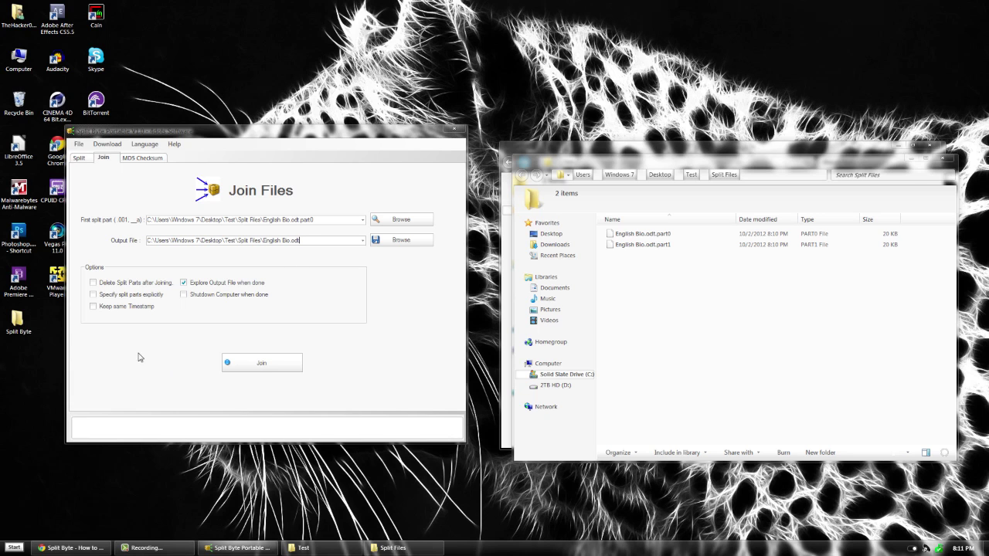
{"action": "left_click", "coordinate": [258, 370]}
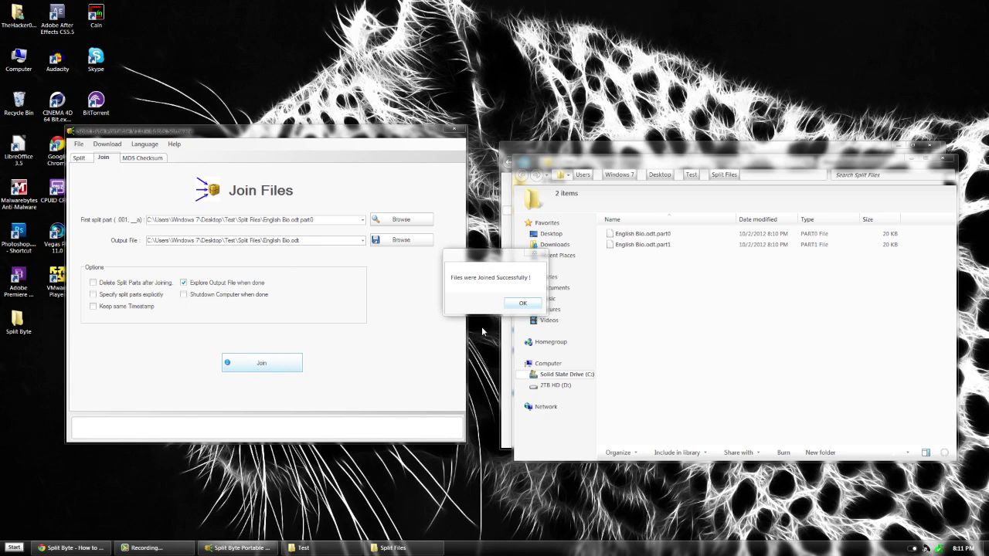
{"action": "left_click", "coordinate": [523, 304]}
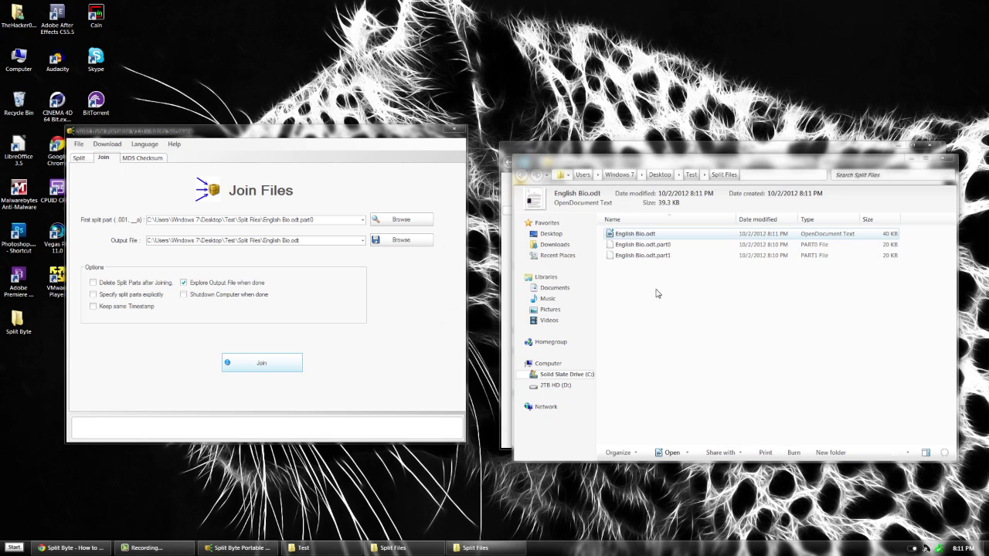
{"action": "left_click", "coordinate": [947, 159]}
Open the joined English Bio.odt to check its contents, and close the document and the Split Files window.
{"action": "double_click", "coordinate": [635, 235]}
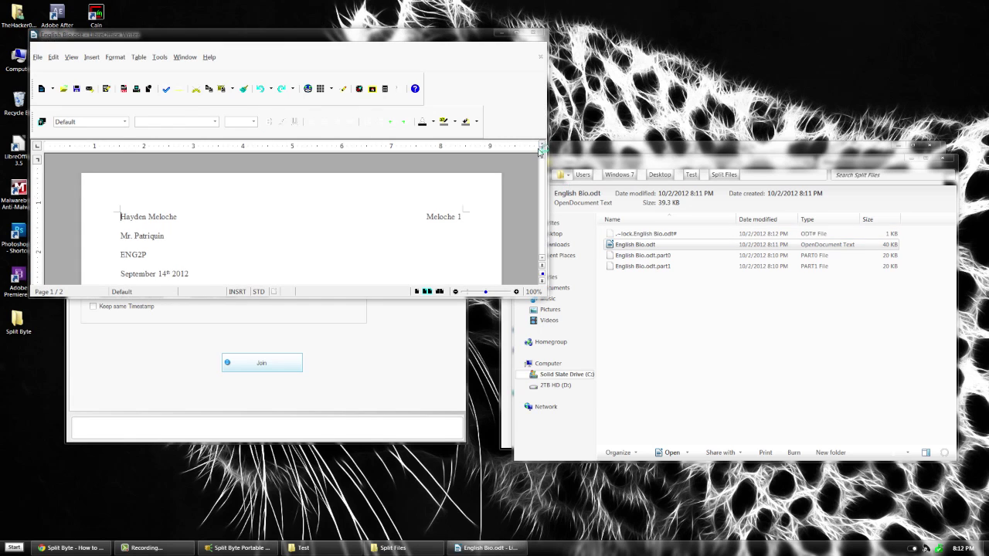
{"action": "left_click", "coordinate": [534, 33]}
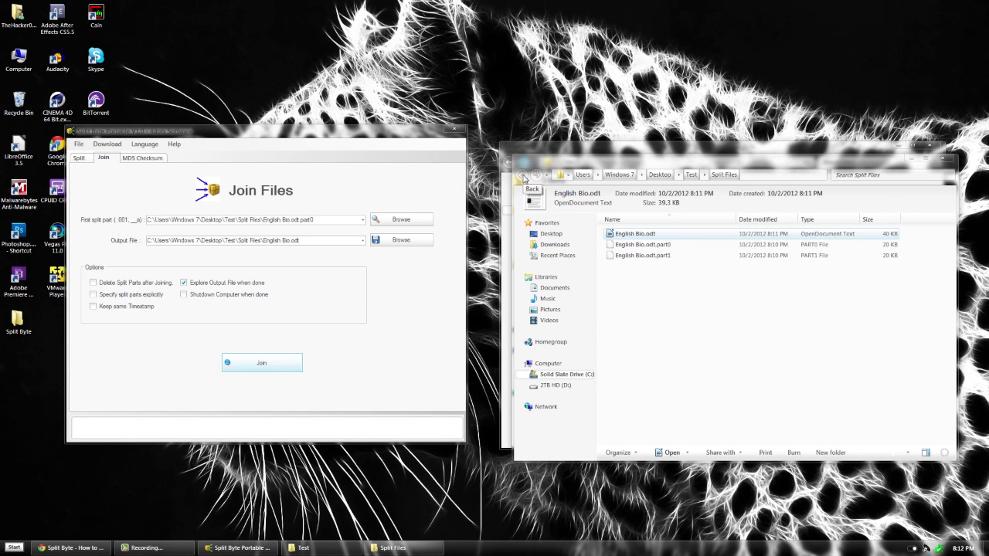
{"action": "left_click", "coordinate": [943, 161]}
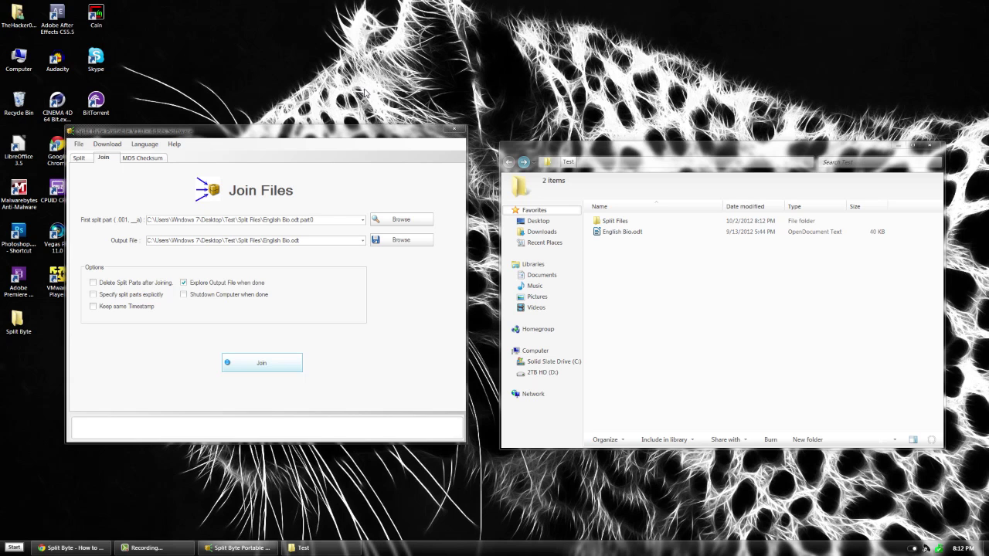
{"action": "key", "text": "super"}
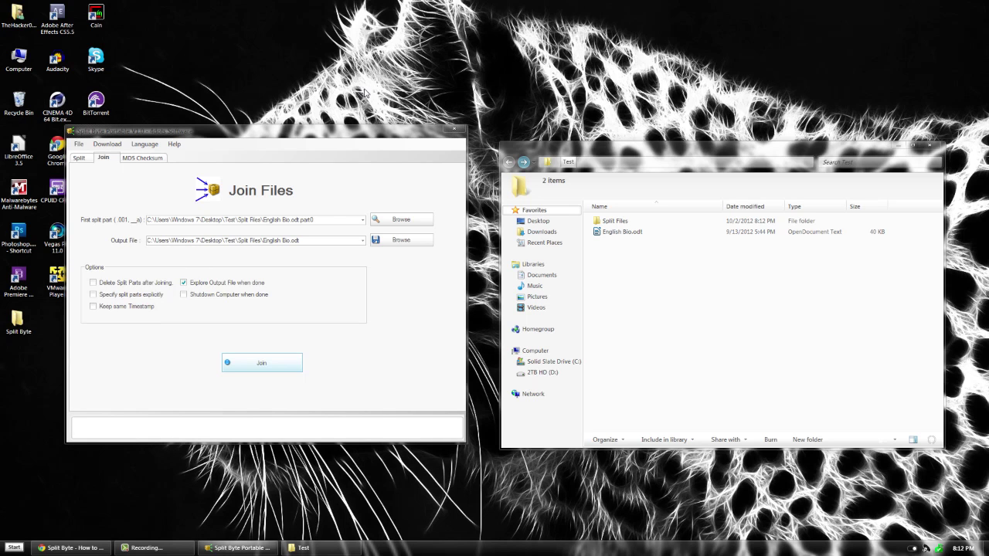